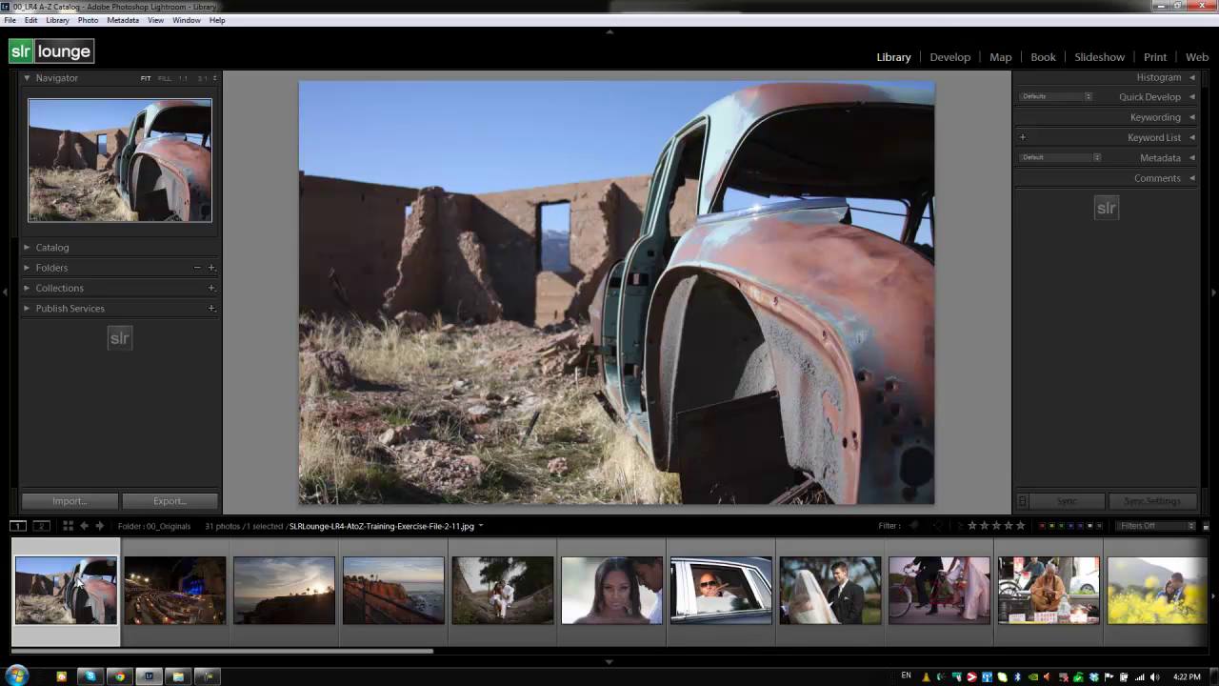
- Open the photo import window and the export dialog one after the other, closing each without importing or exporting
key("ctrl+shift+i")
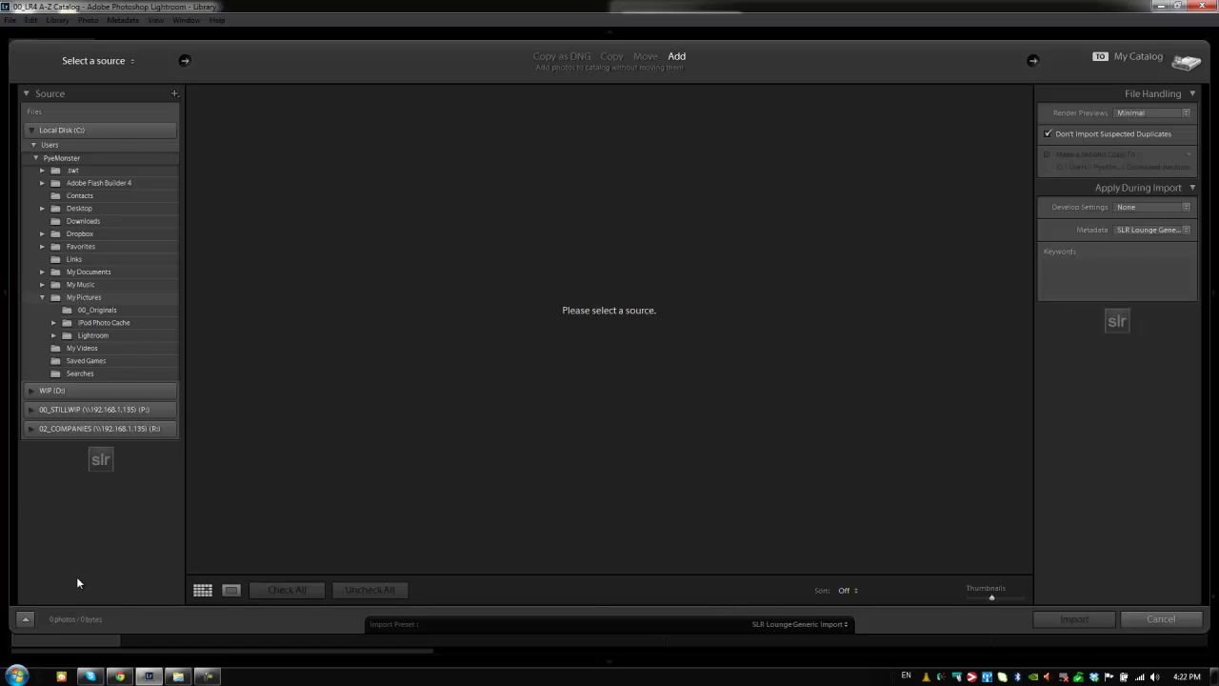
key("Escape")
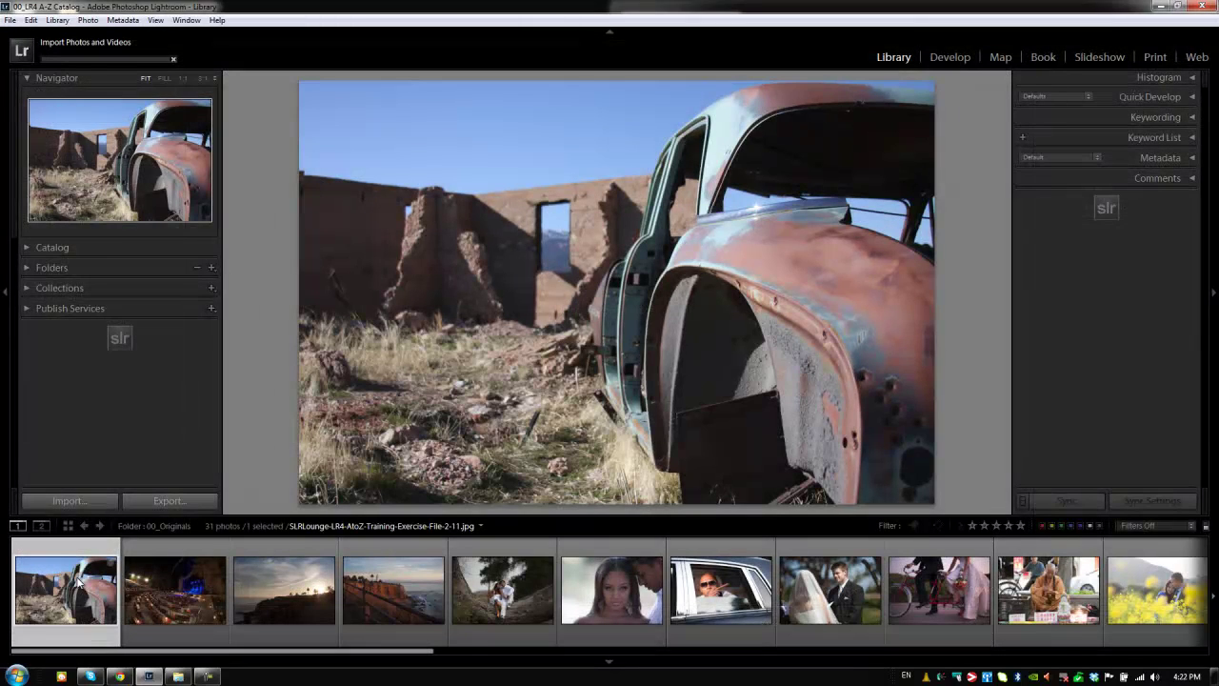
key("ctrl+shift+e")
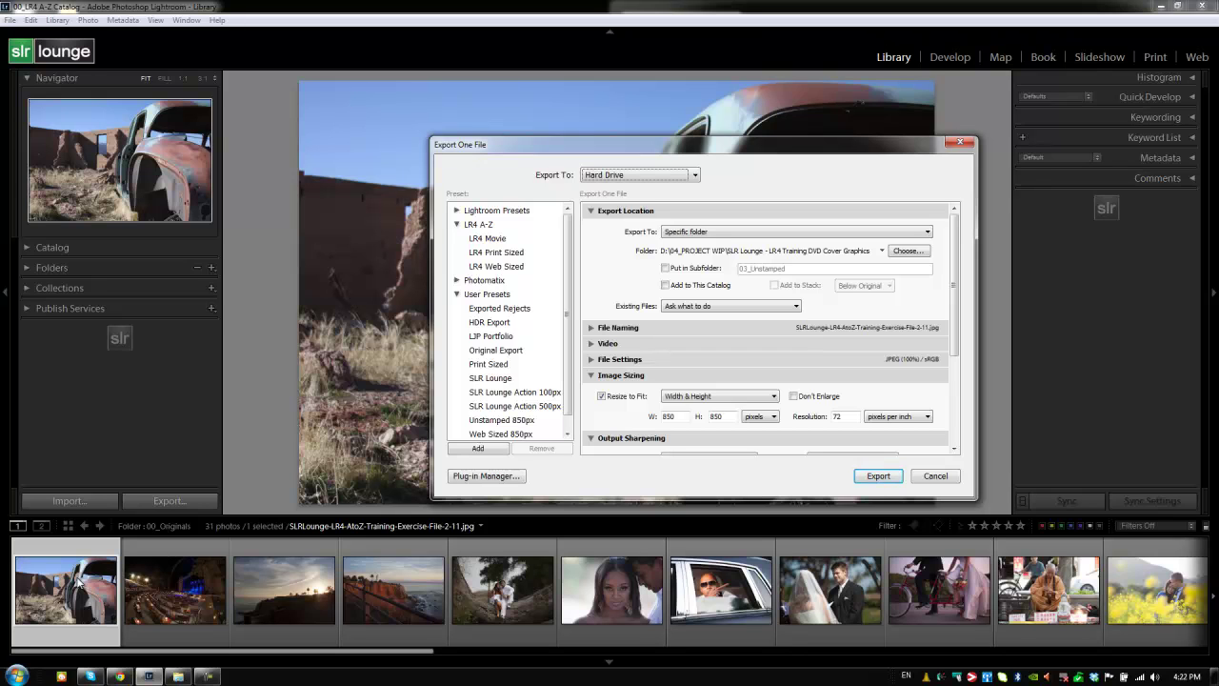
key("Escape")
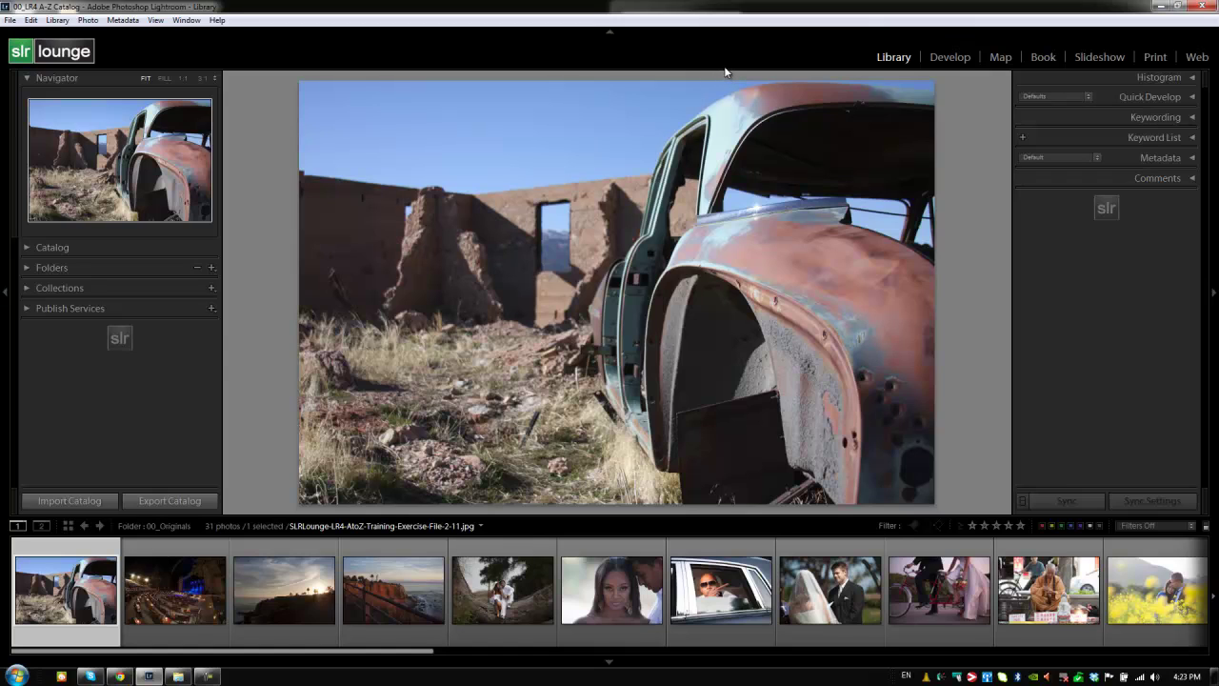
- Switch through the Develop, Map and Book modules and return to the Library module
key("d")
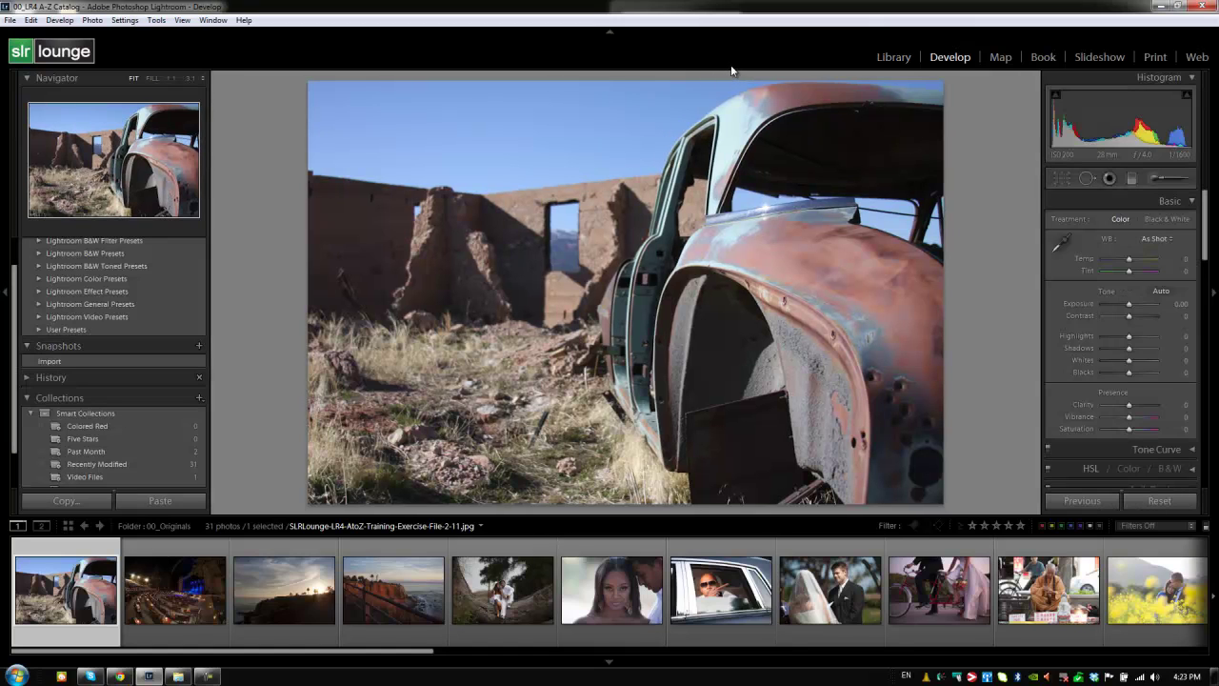
key("ctrl+alt+3")
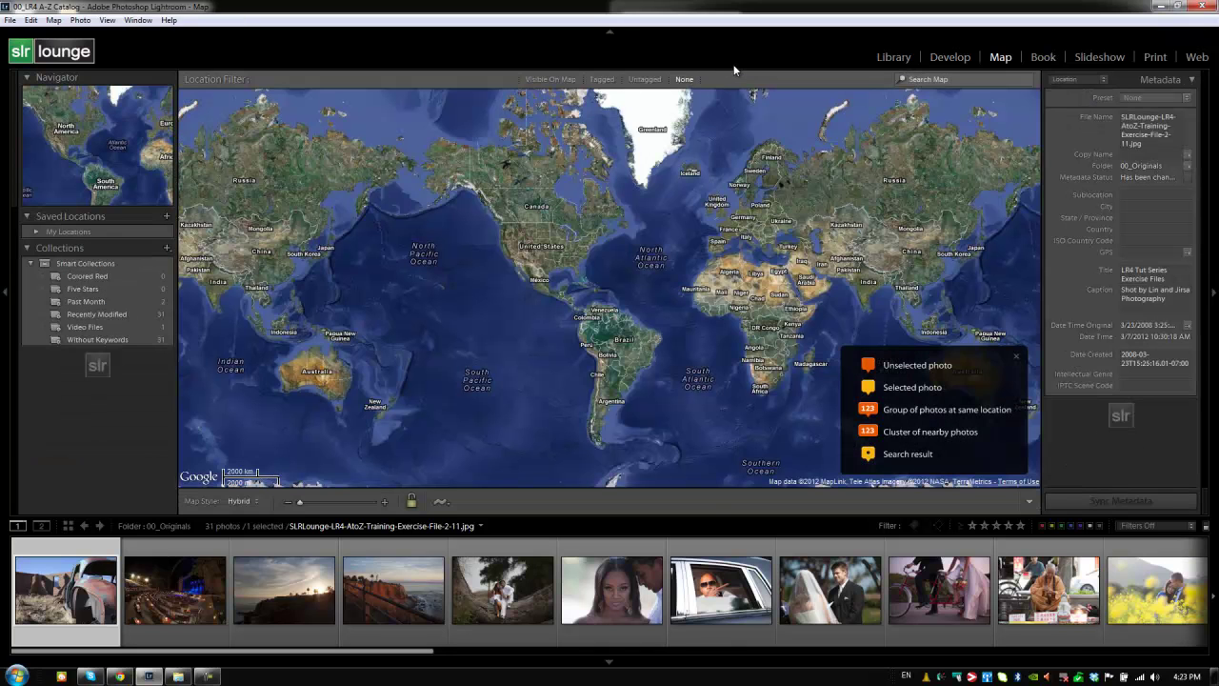
key("ctrl+alt+4")
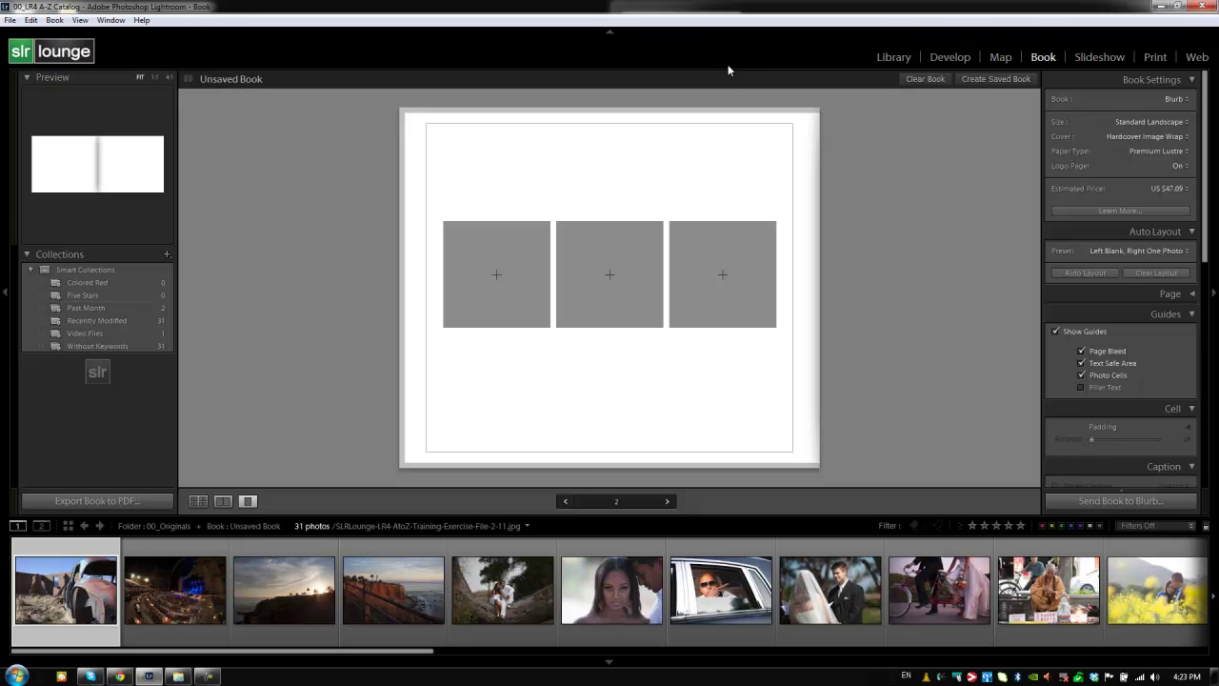
key("ctrl+alt+1")
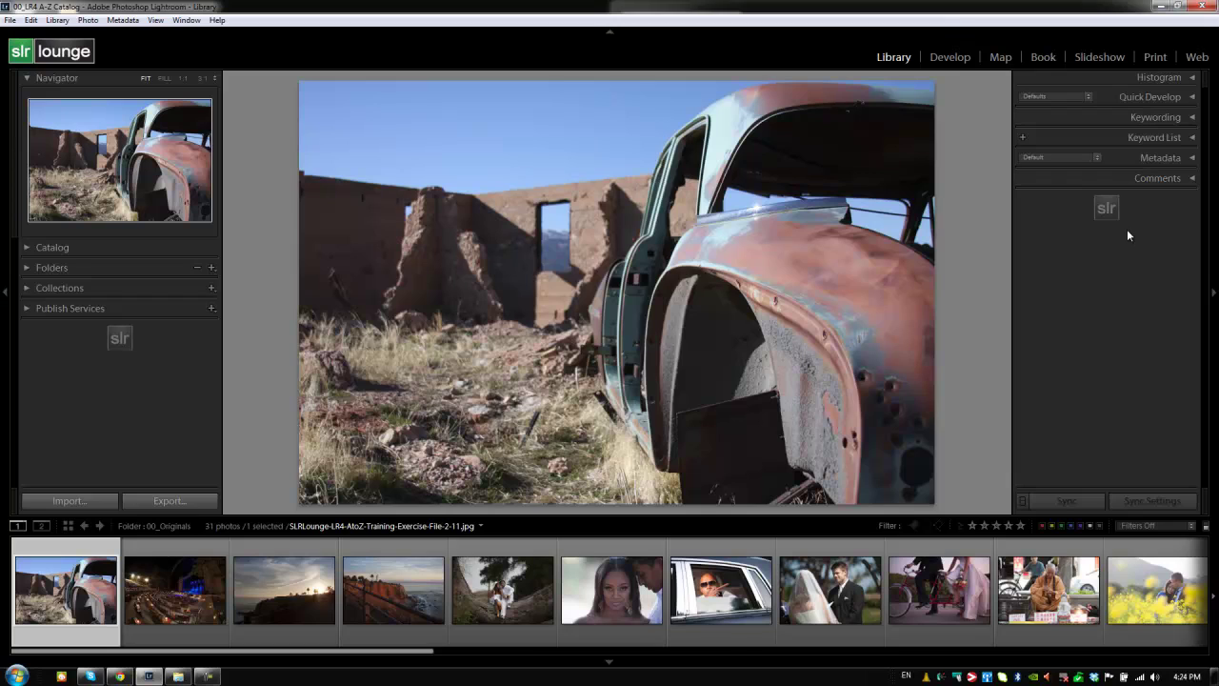
- Expand and collapse the Library module's Quick Develop section, and do the same for the Keyword List
key("ctrl+1")
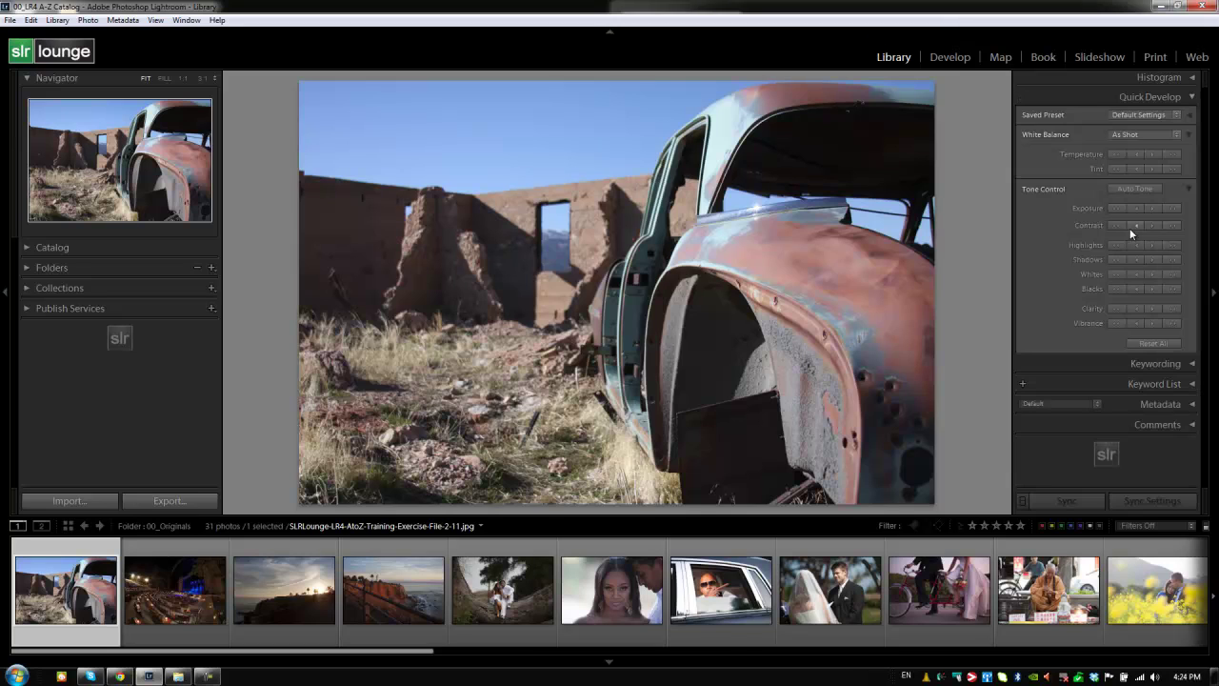
key("ctrl+1")
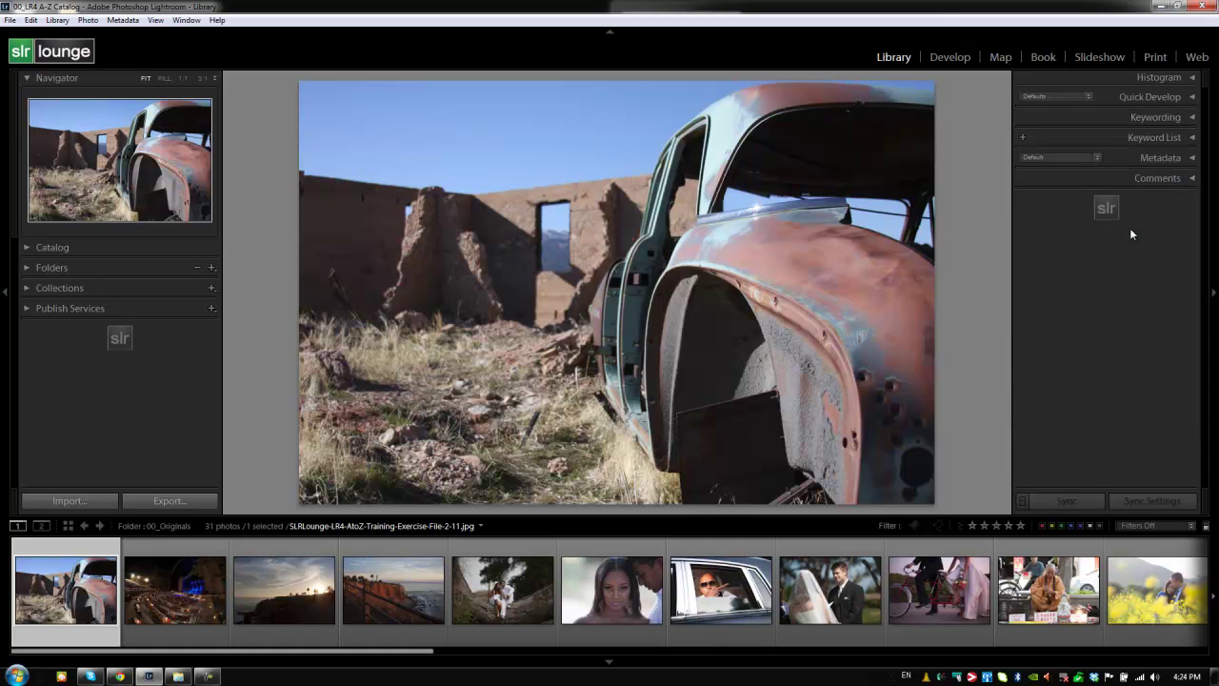
key("ctrl+3")
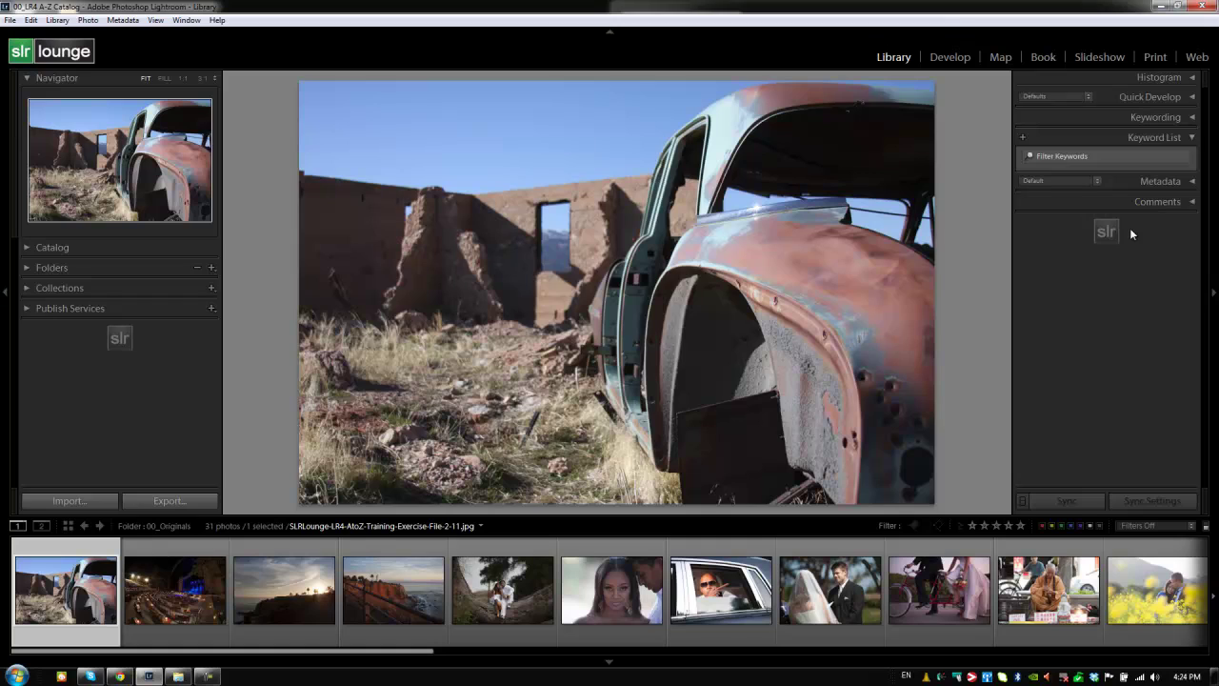
key("ctrl+3")
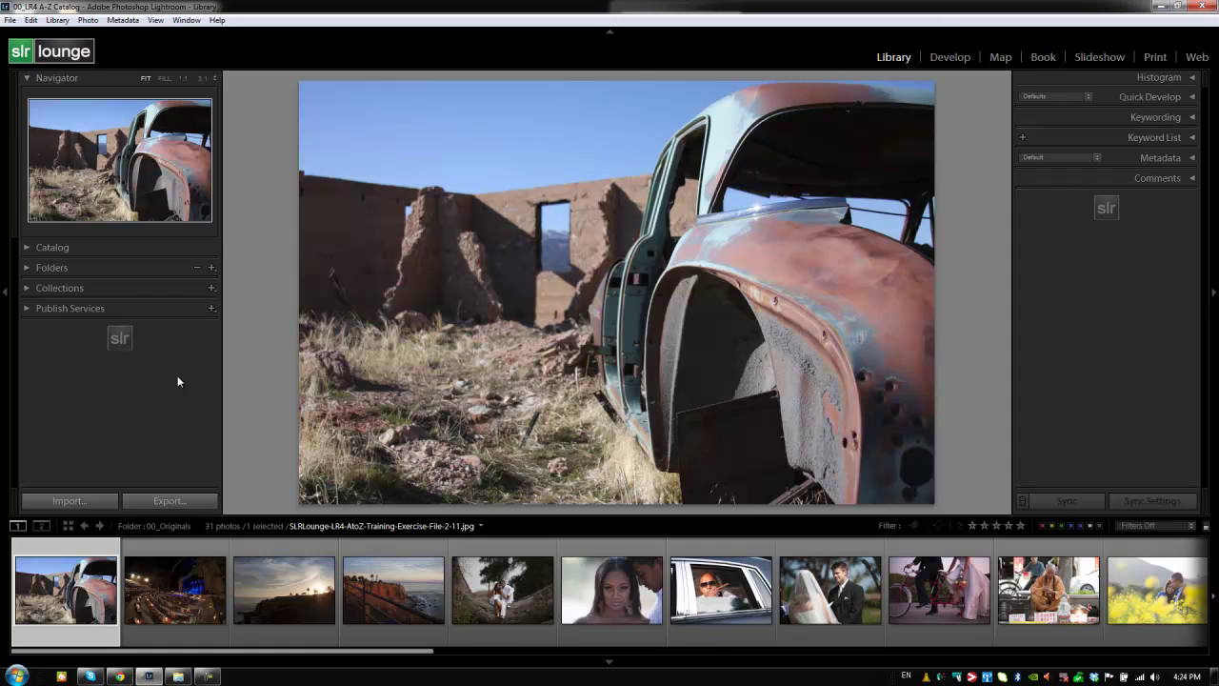
- Expand the Catalog and Folders sections in the Library module
key("ctrl+shift+1")
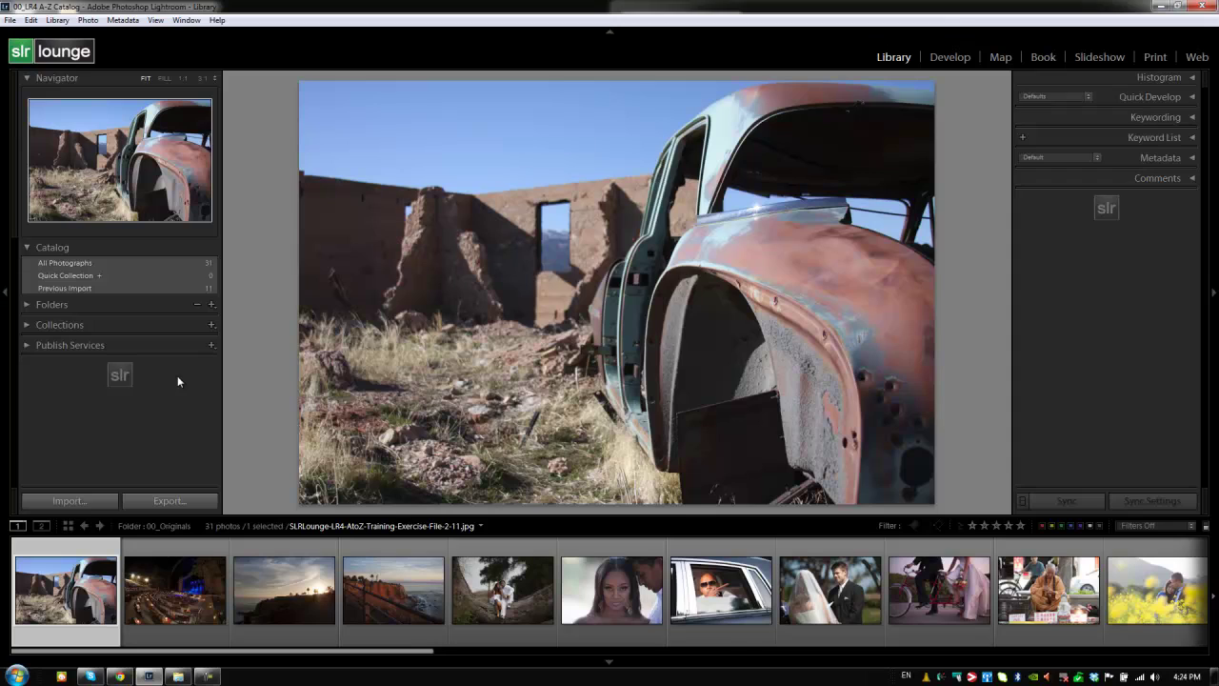
key("ctrl+shift+2")
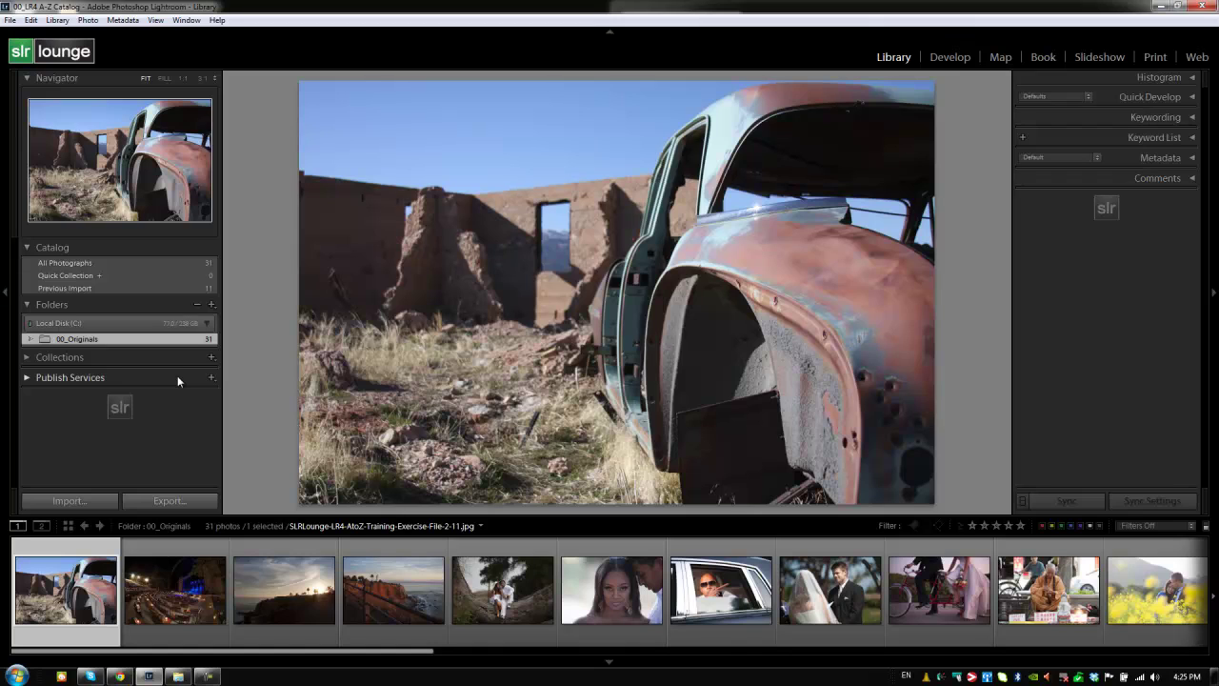
- Look at the photos in grid, loupe, compare and survey views, visit the Develop module, and return to loupe view
key("g")
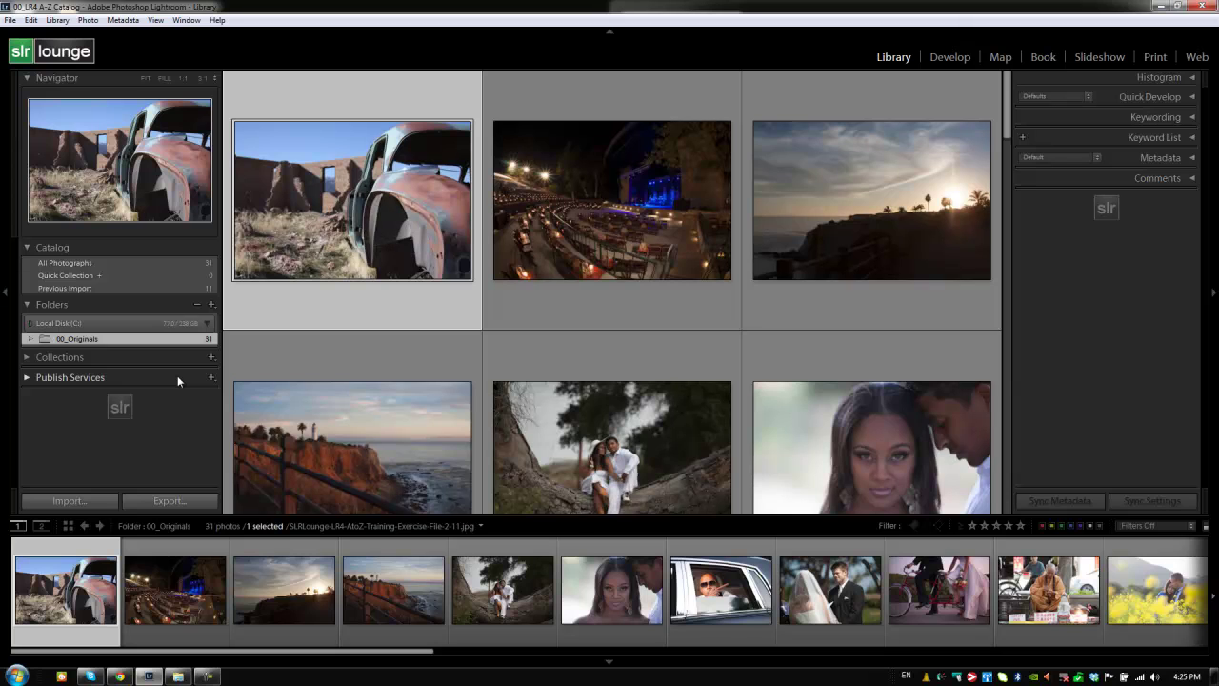
key("e")
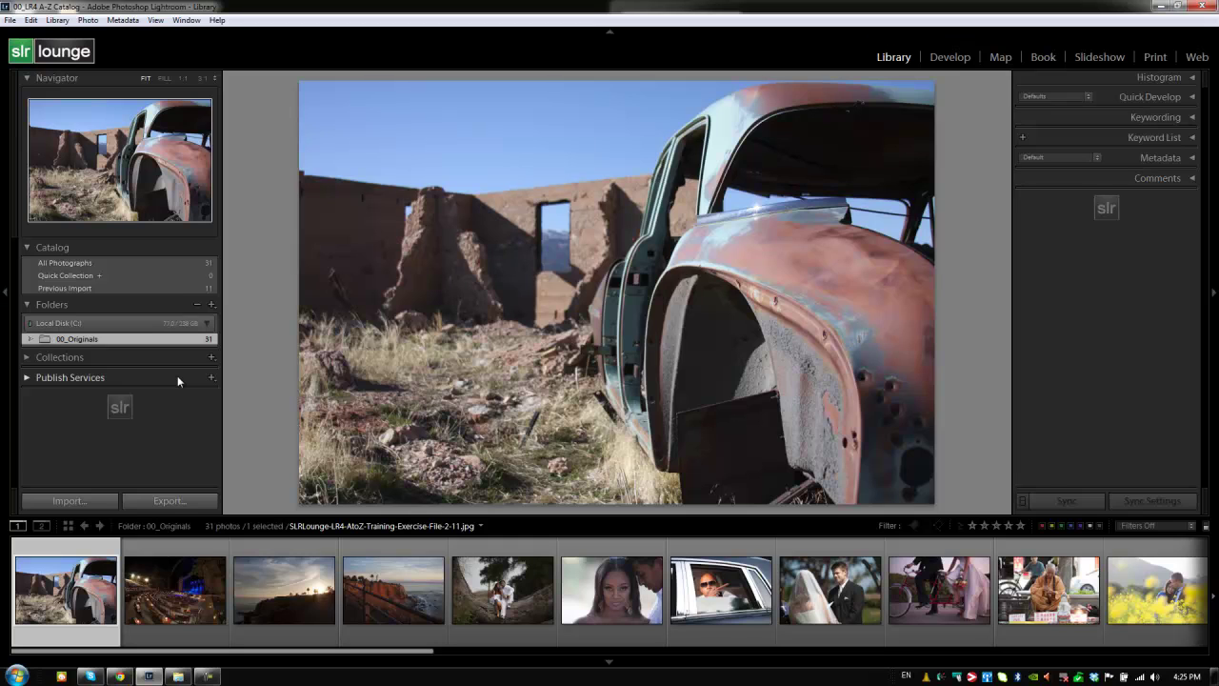
key("c")
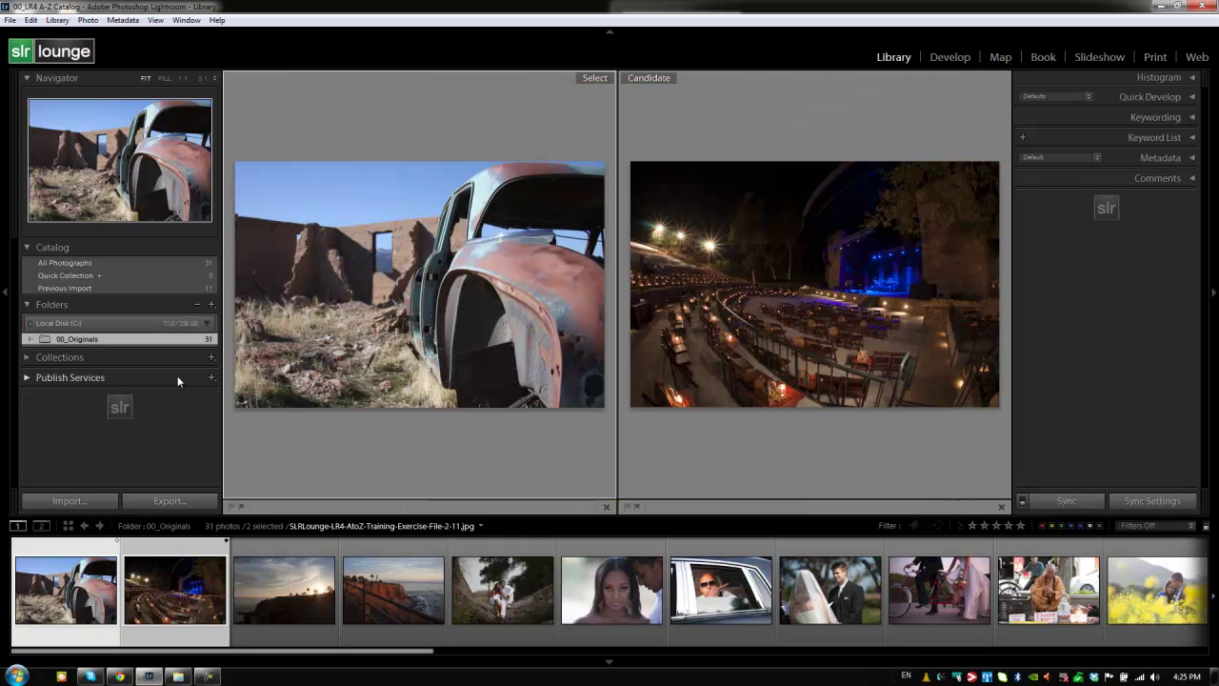
key("n")
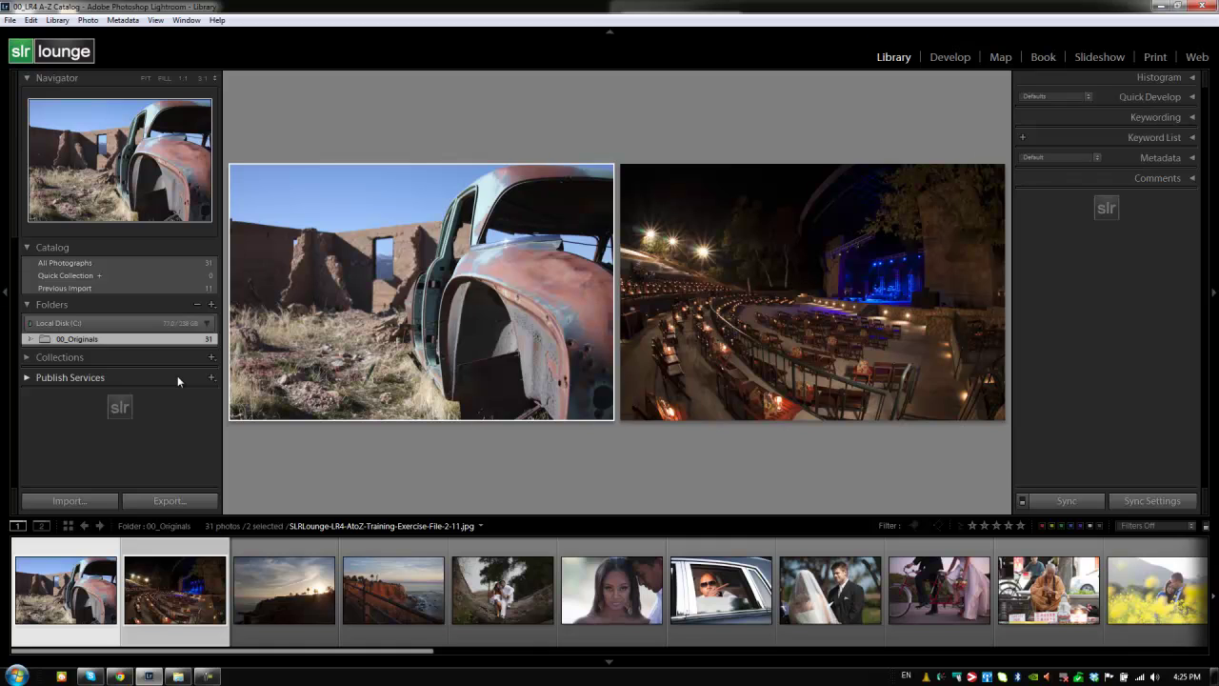
key("e")
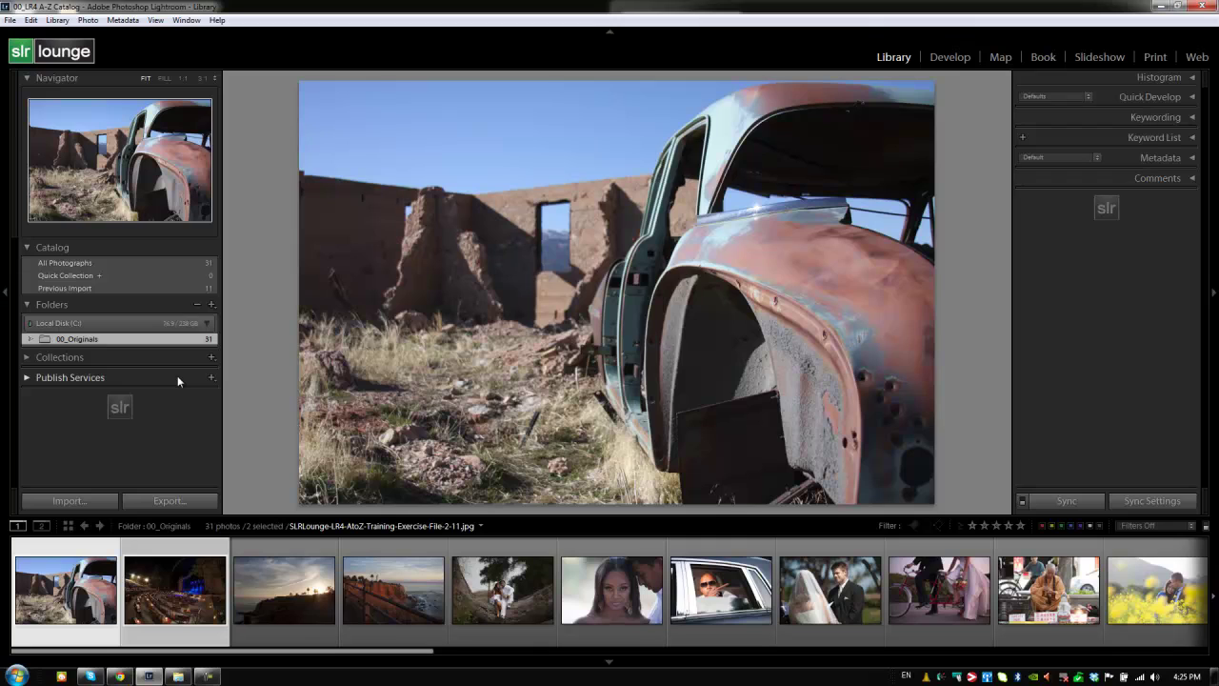
key("d")
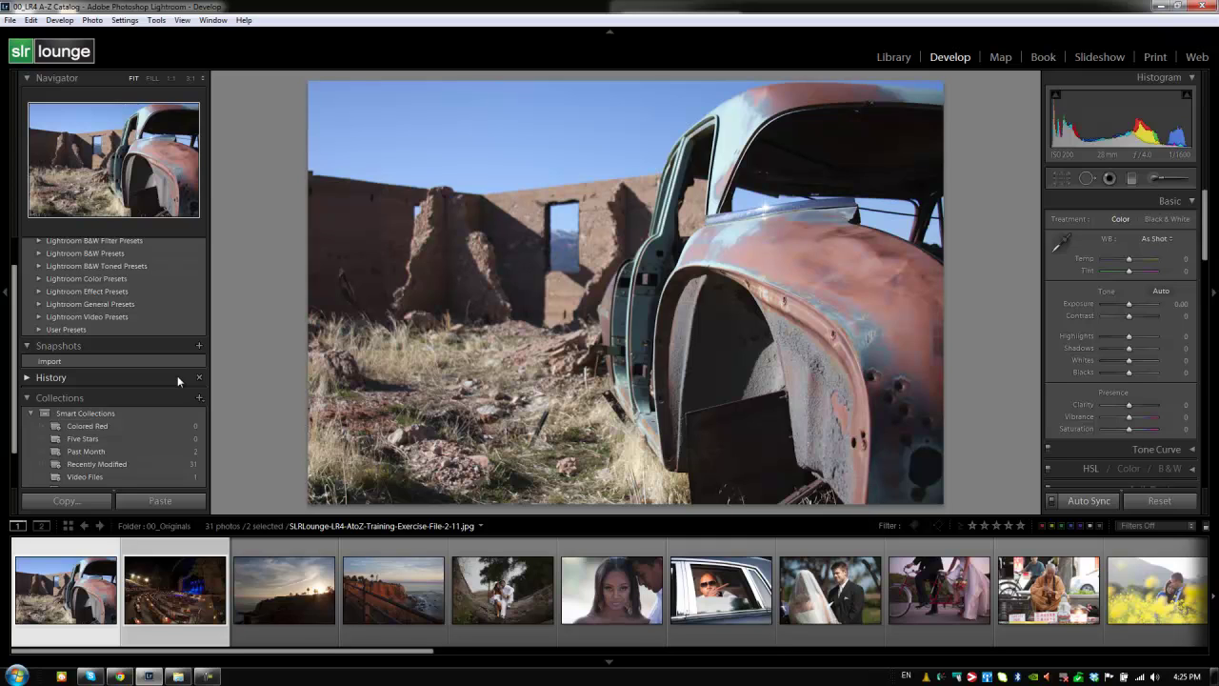
key("e")
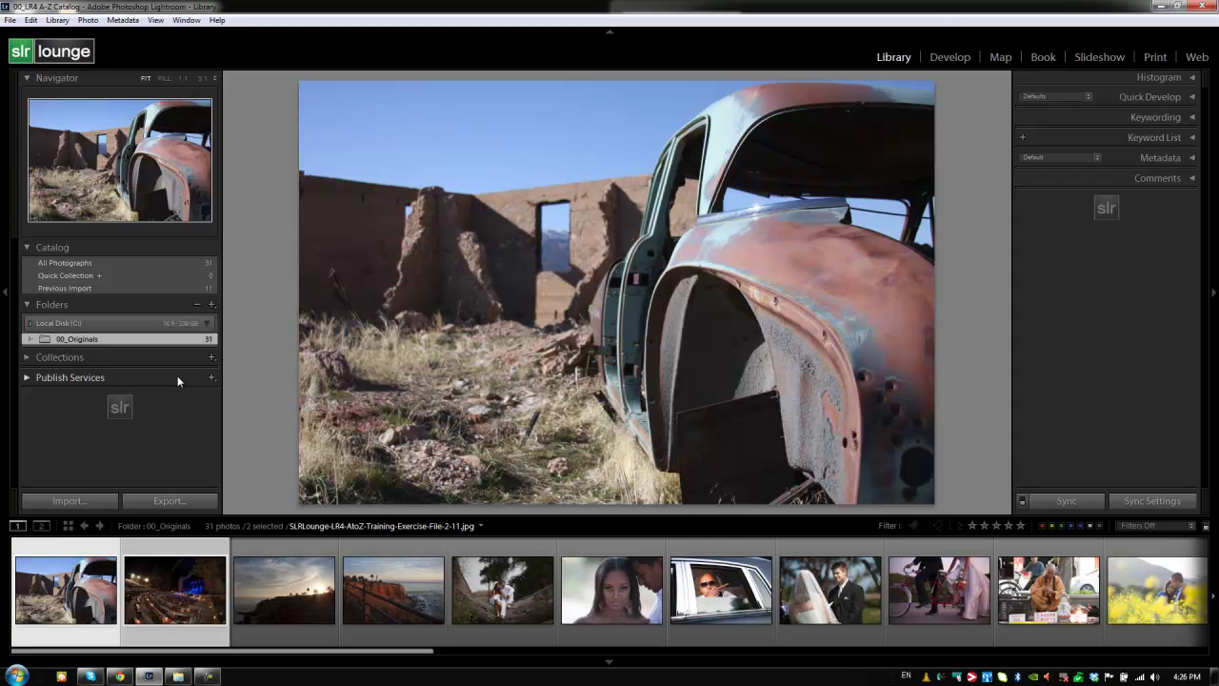
- Select the photo of the lighthouse cliff with the fence, rate it three stars and clear the rating
left_click(72, 598)
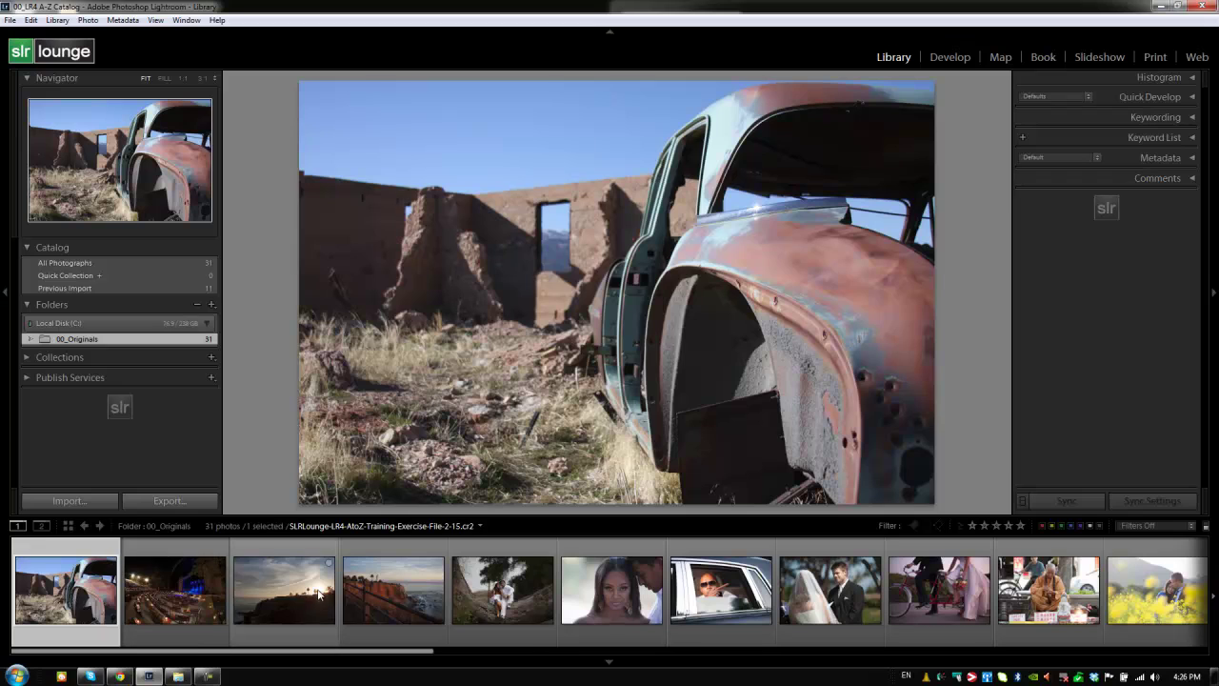
left_click(349, 589)
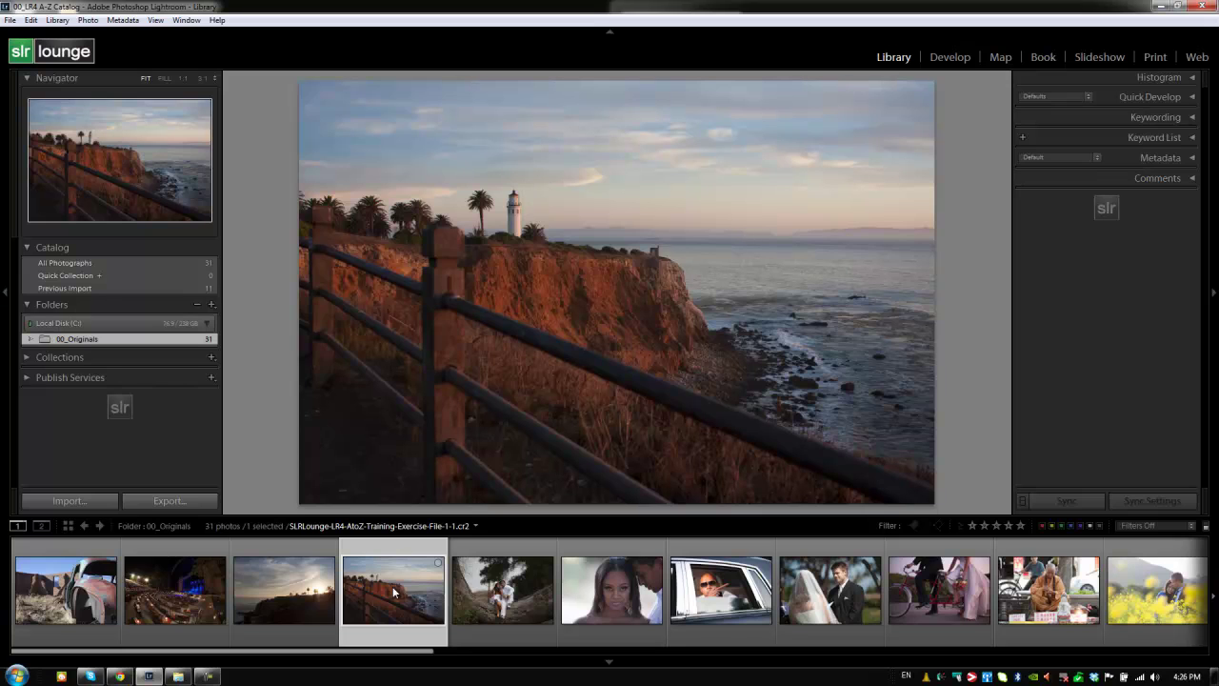
key("3")
key("0")
- Label the lighthouse cliff photo red, yellow, green and blue in turn, and clear the color label
key("6")
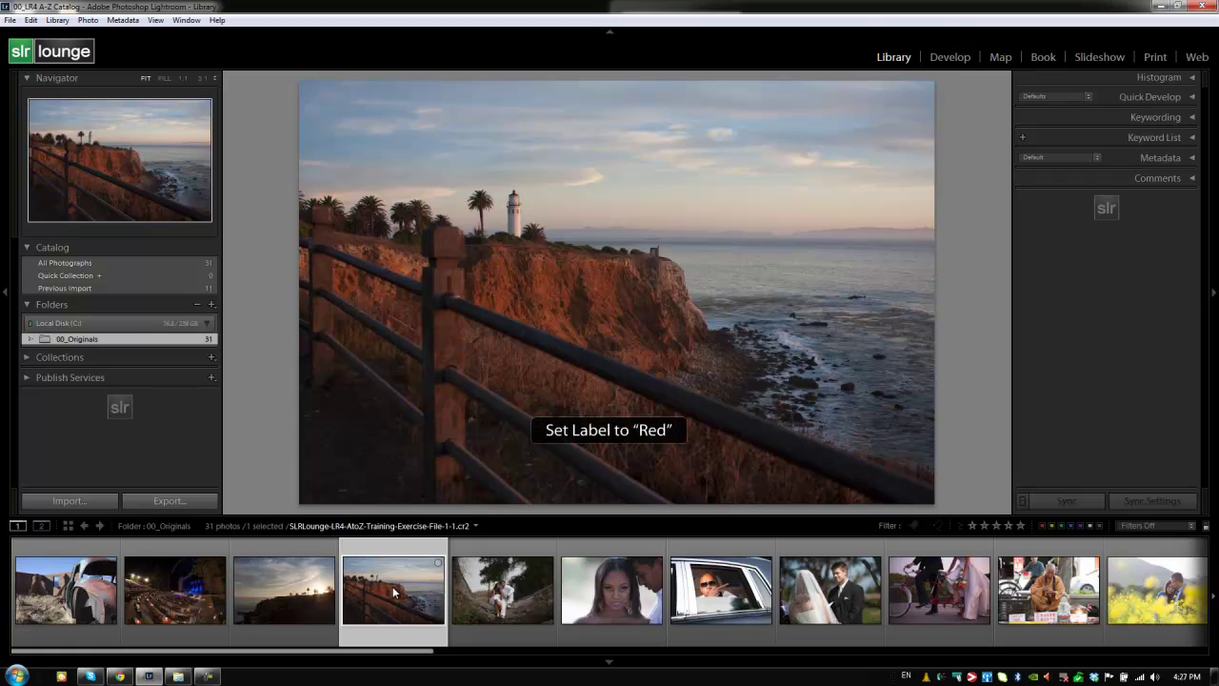
key("7")
key("8")
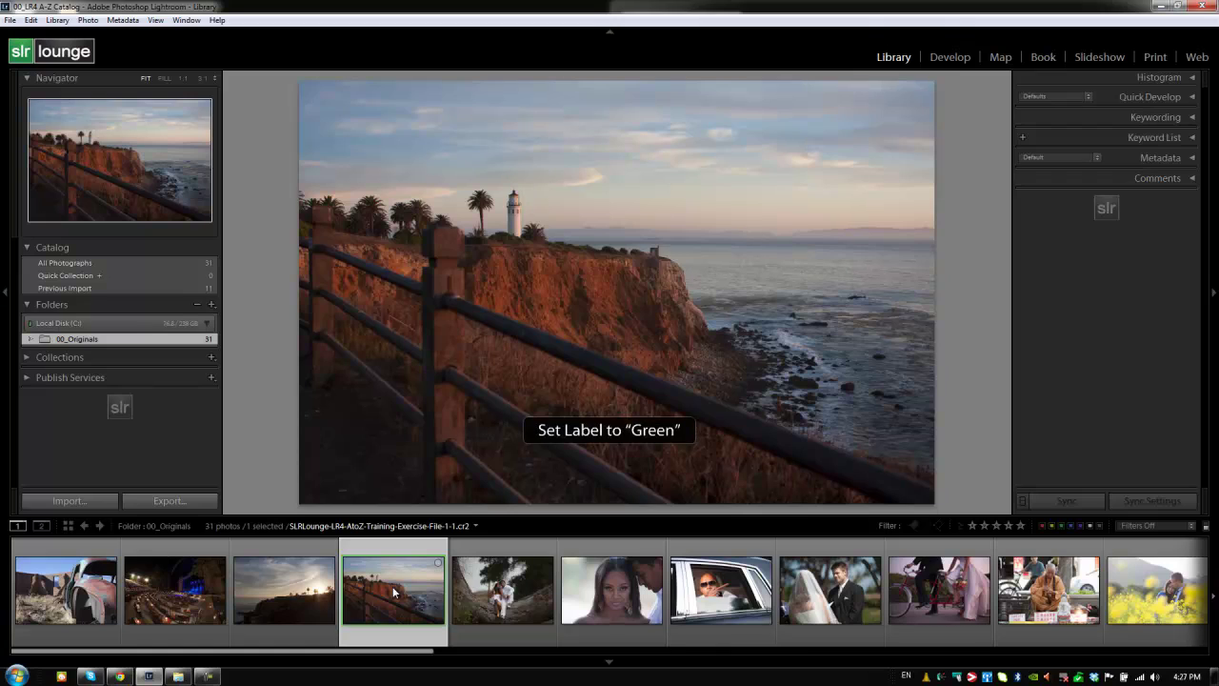
key("9")
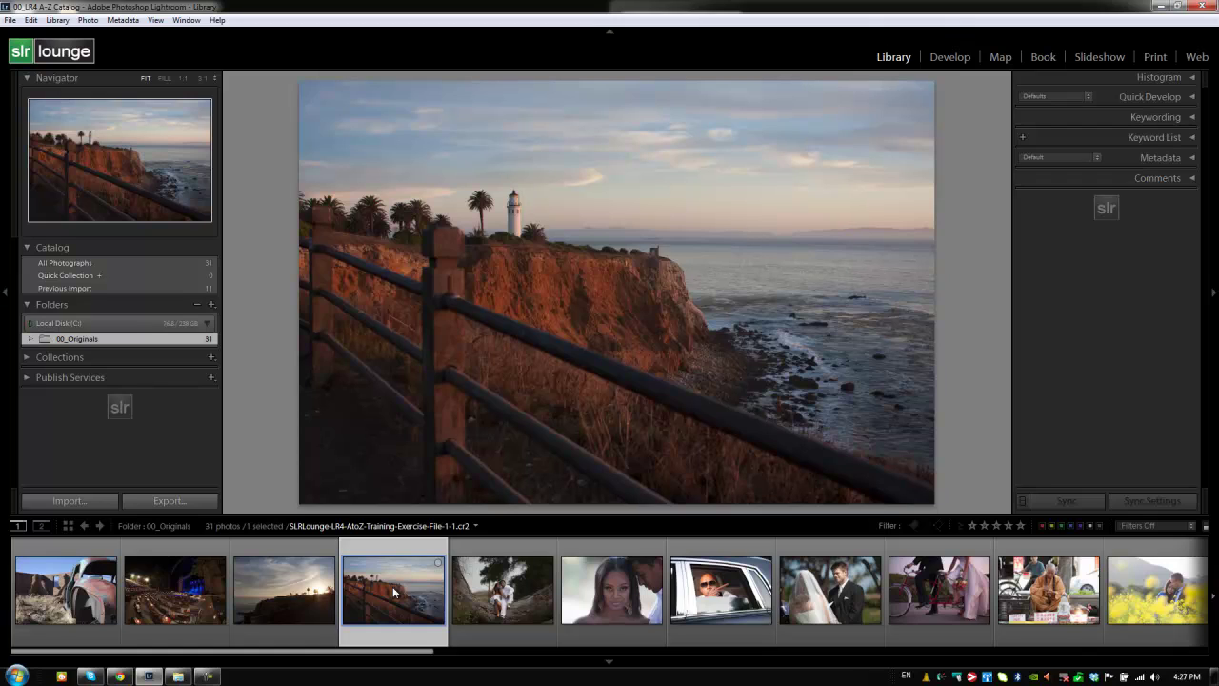
key("9")
- Flag the lighthouse cliff photo as a pick and as rejected, removing the flag after each
key("p")
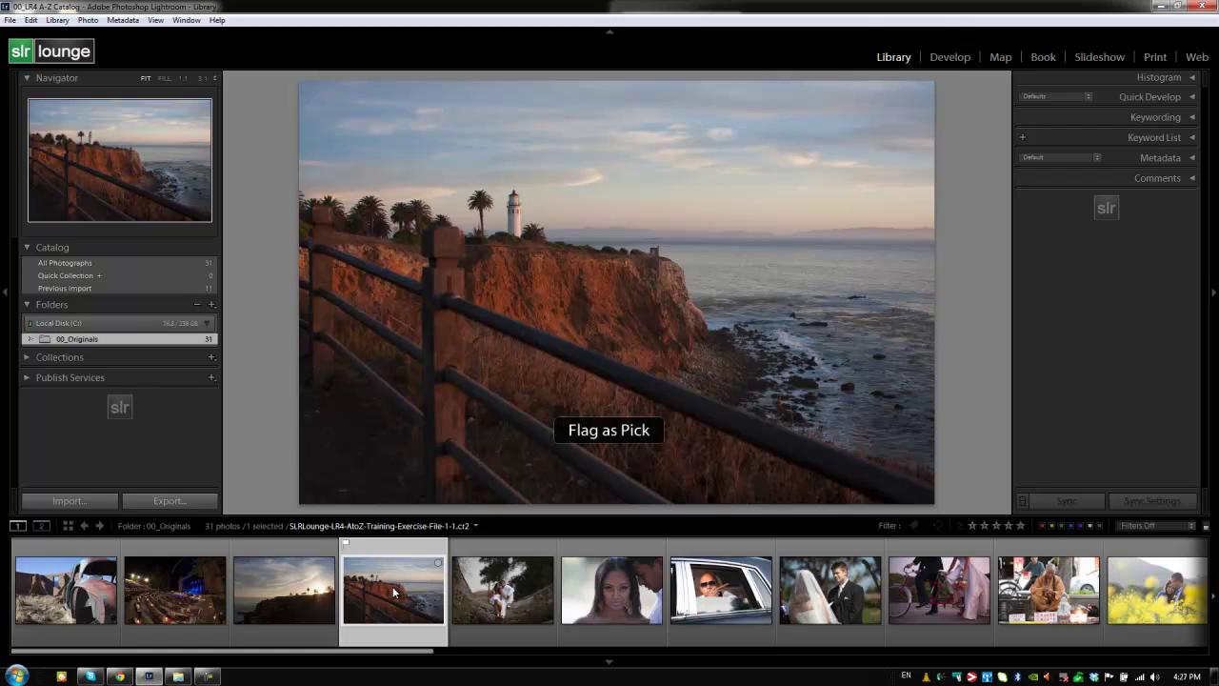
key("u")
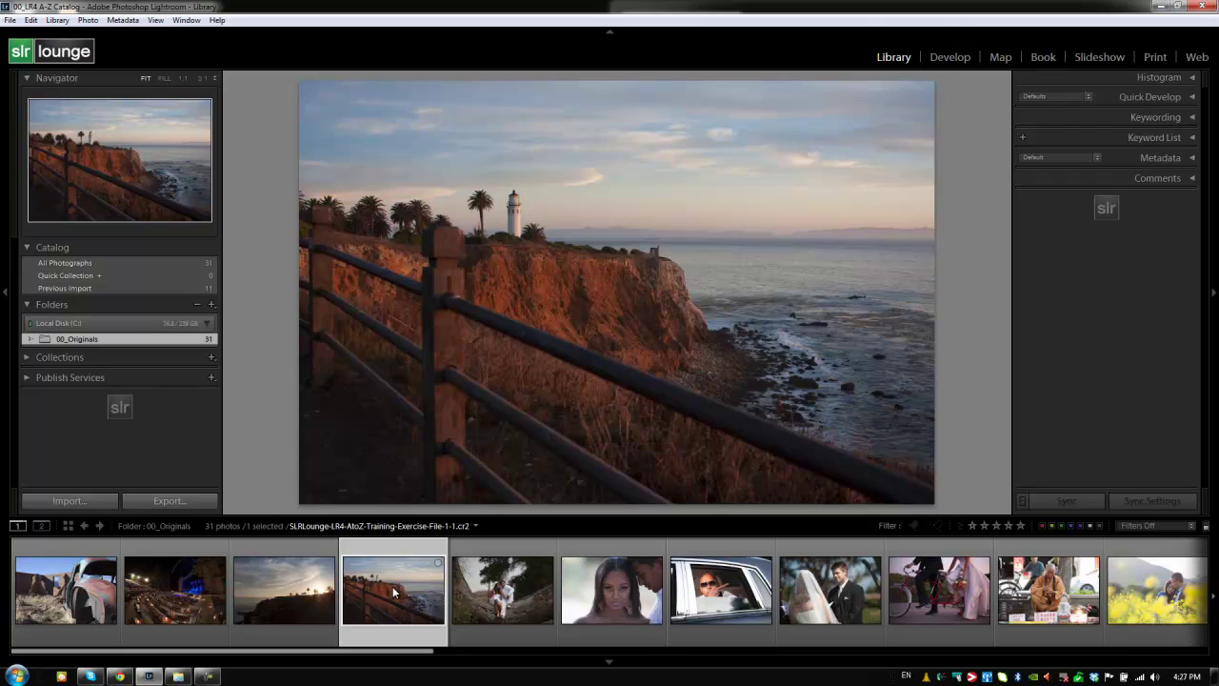
key("x")
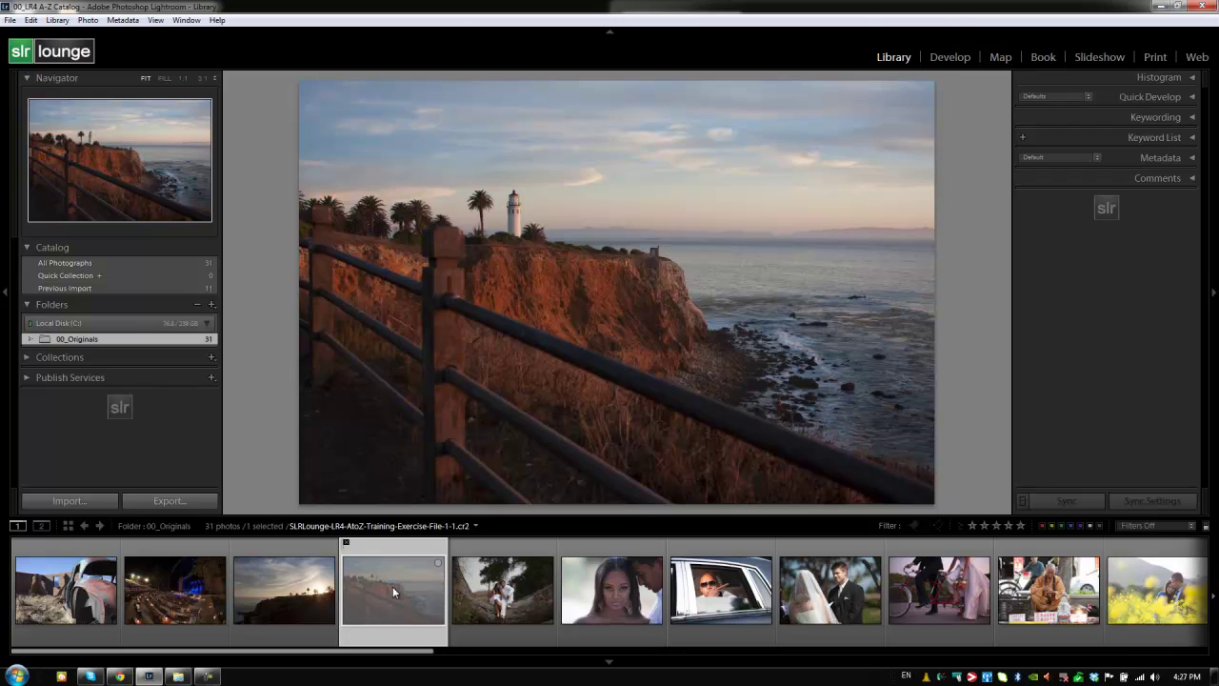
key("u")
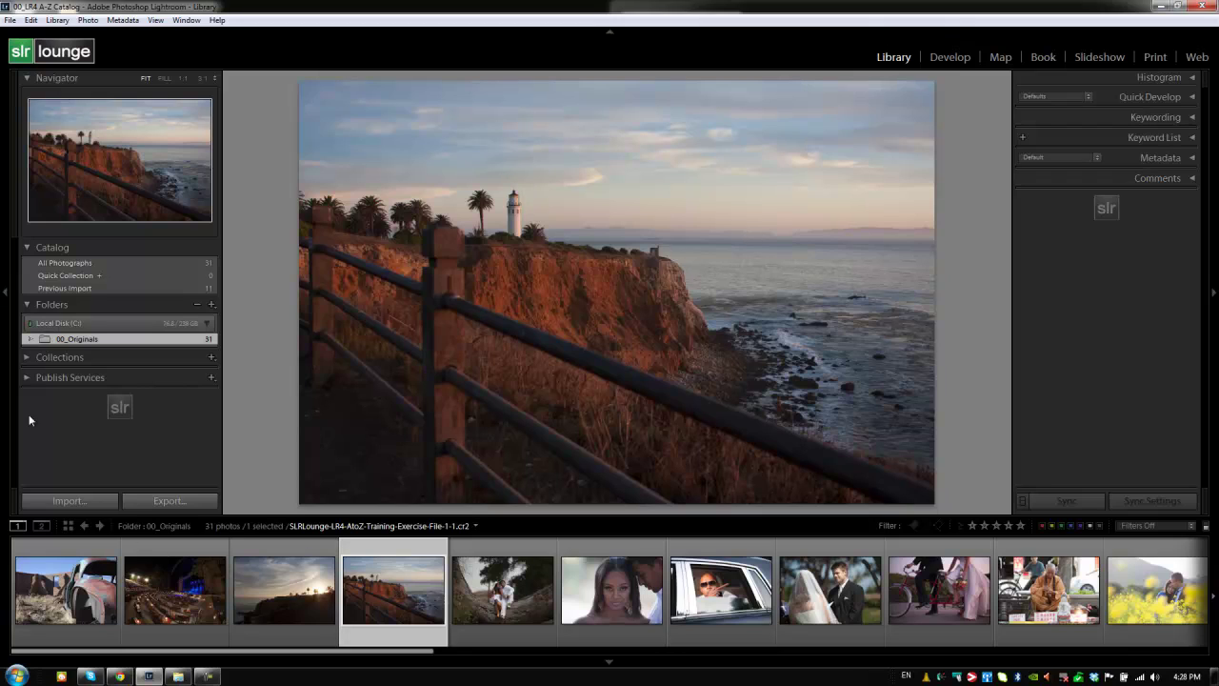
- Create a top-level collection named "Example" and set it as the target collection
left_click(29, 357)
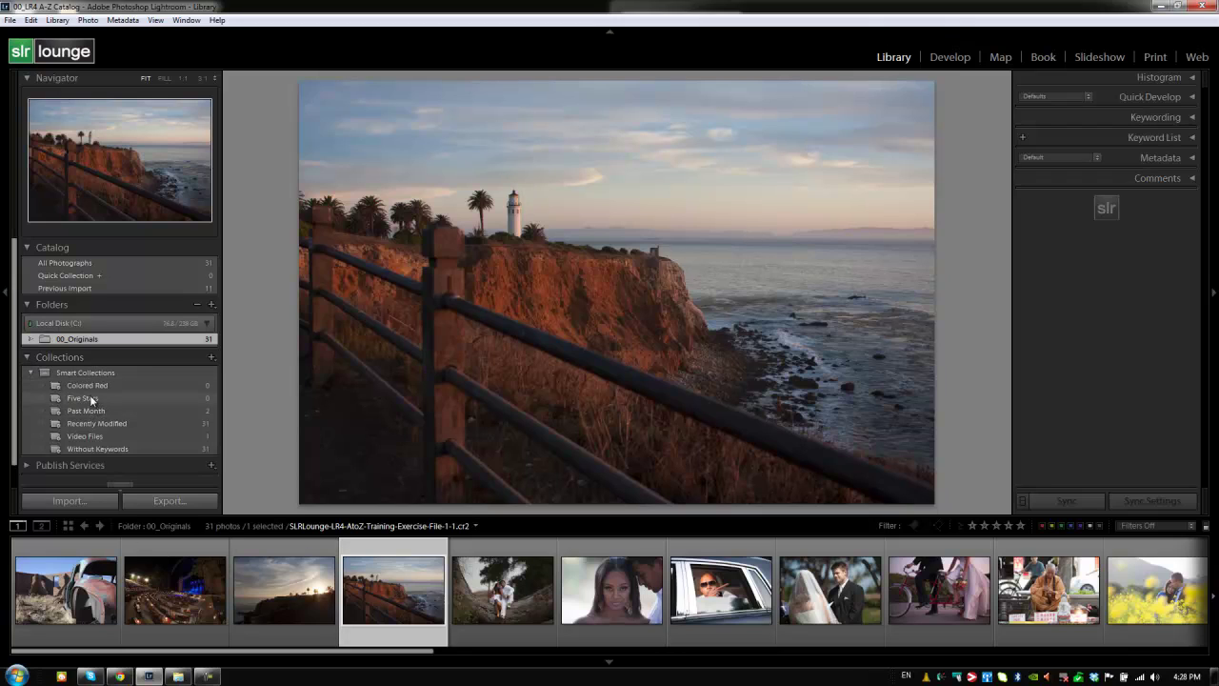
left_click(211, 356)
left_click(248, 373)
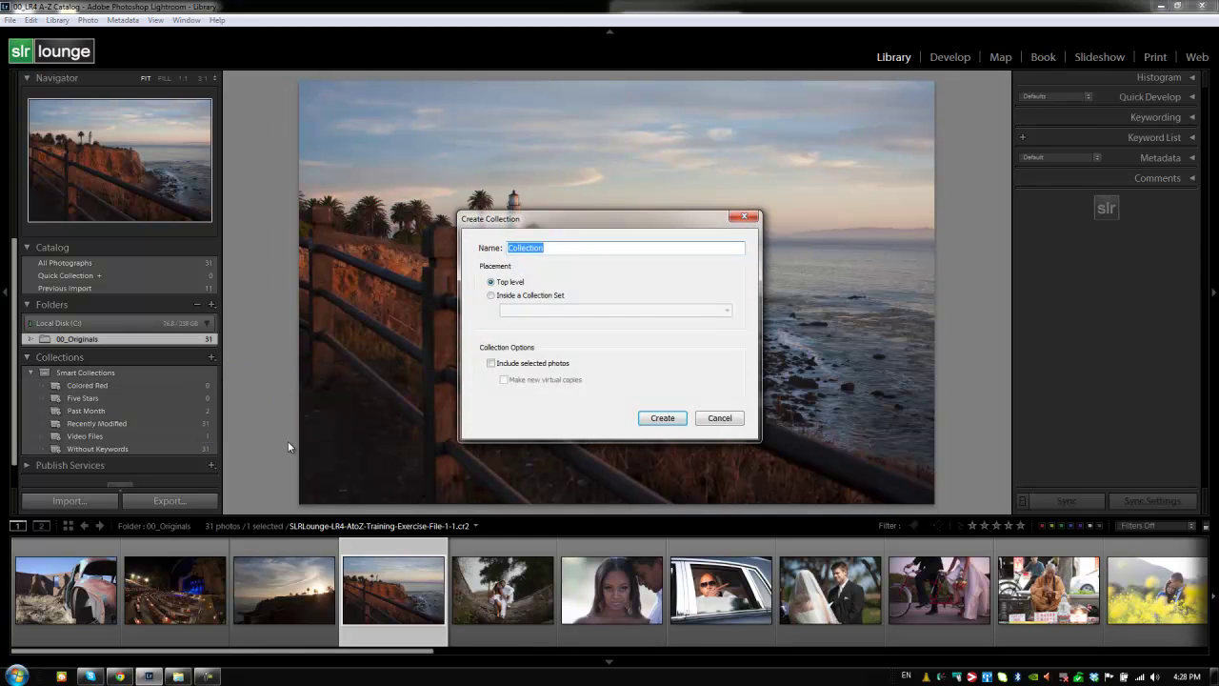
type("Example")
left_click(661, 417)
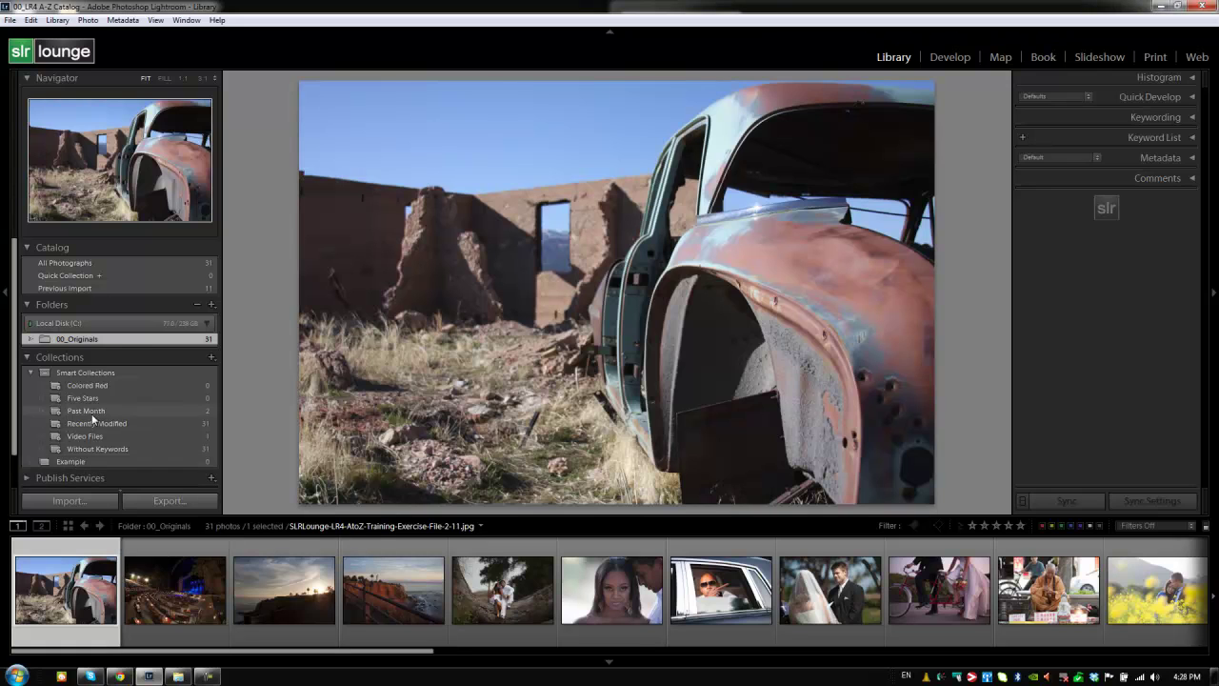
right_click(77, 462)
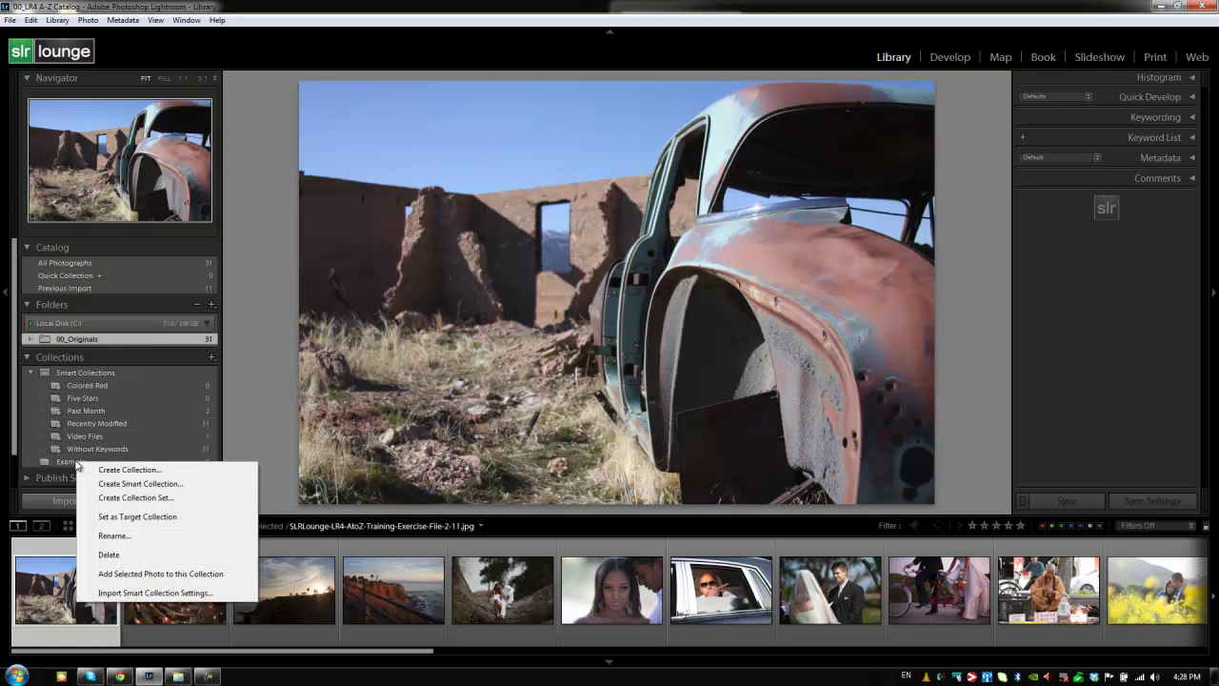
left_click(110, 517)
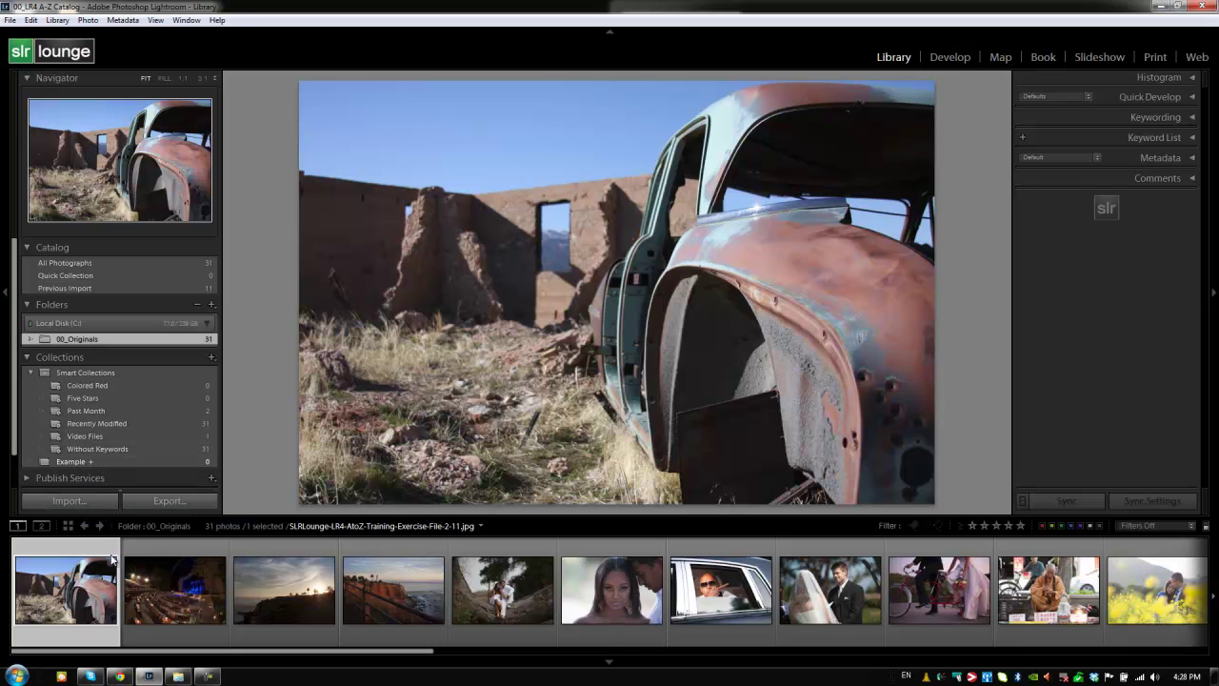
- Add the night amphitheater photo to the target collection "Example" and delete that collection
left_click(152, 583)
key("b")
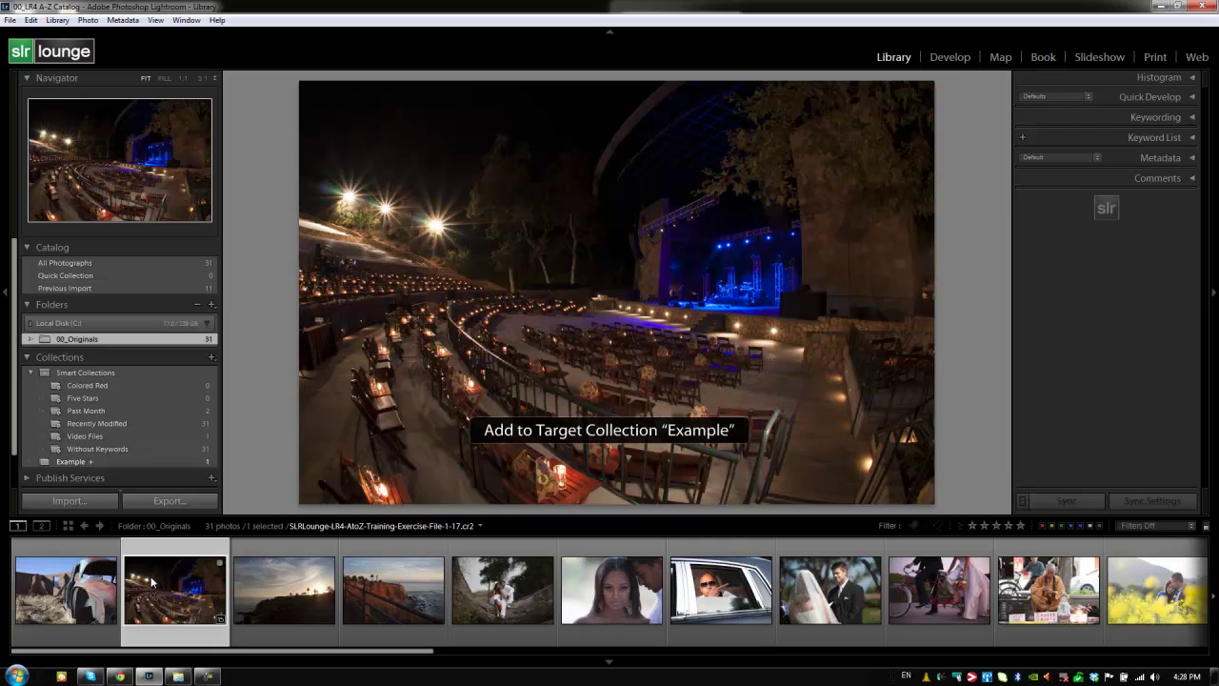
right_click(87, 463)
left_click(124, 554)
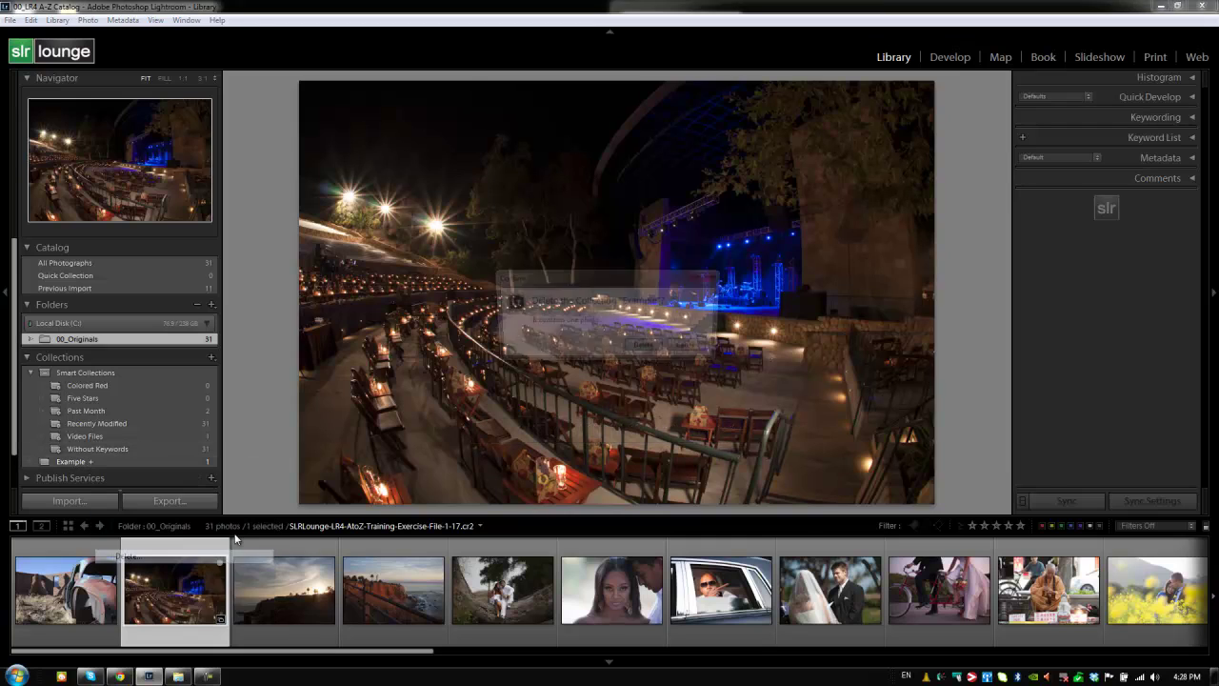
left_click(645, 350)
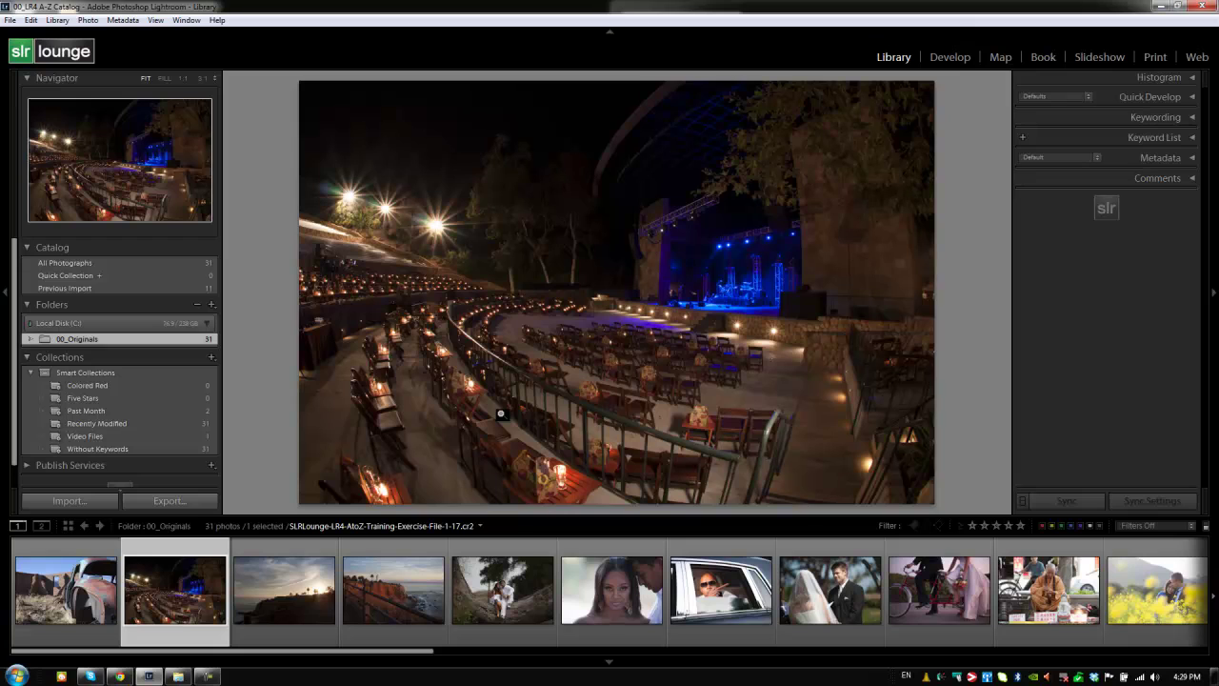
- Rotate the amphitheater photo counterclockwise and back, and do the same for the first three photos together in Grid view
key("ctrl+bracketleft")
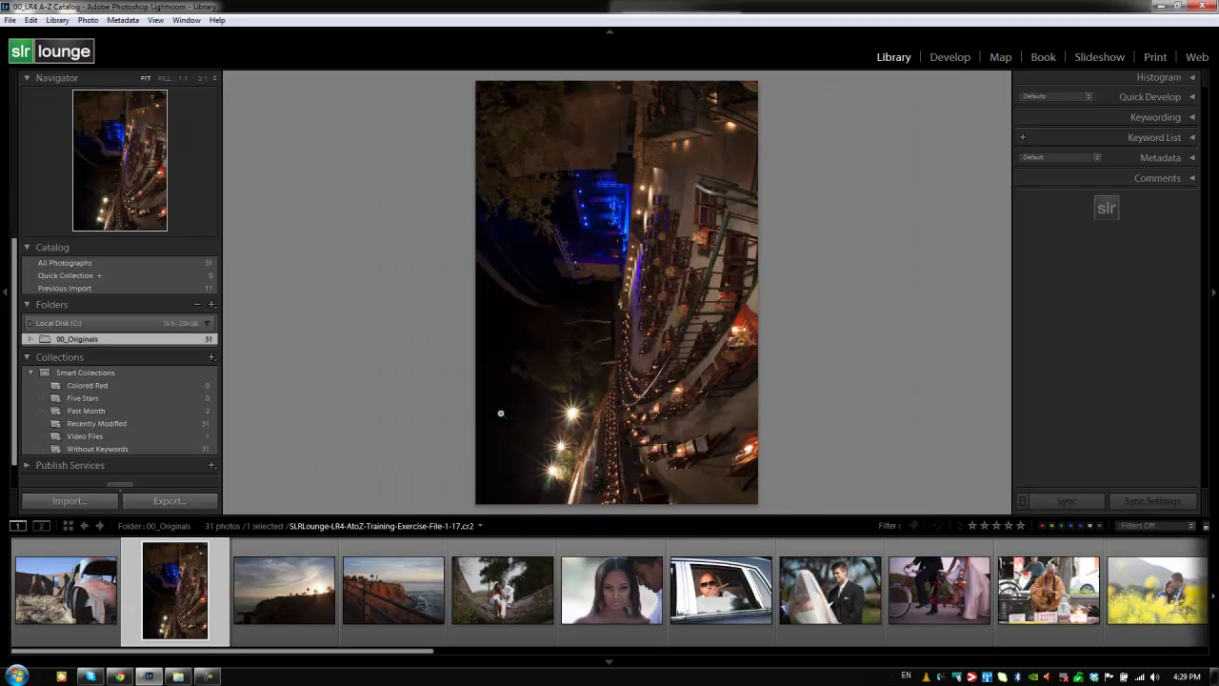
key("ctrl+bracketright")
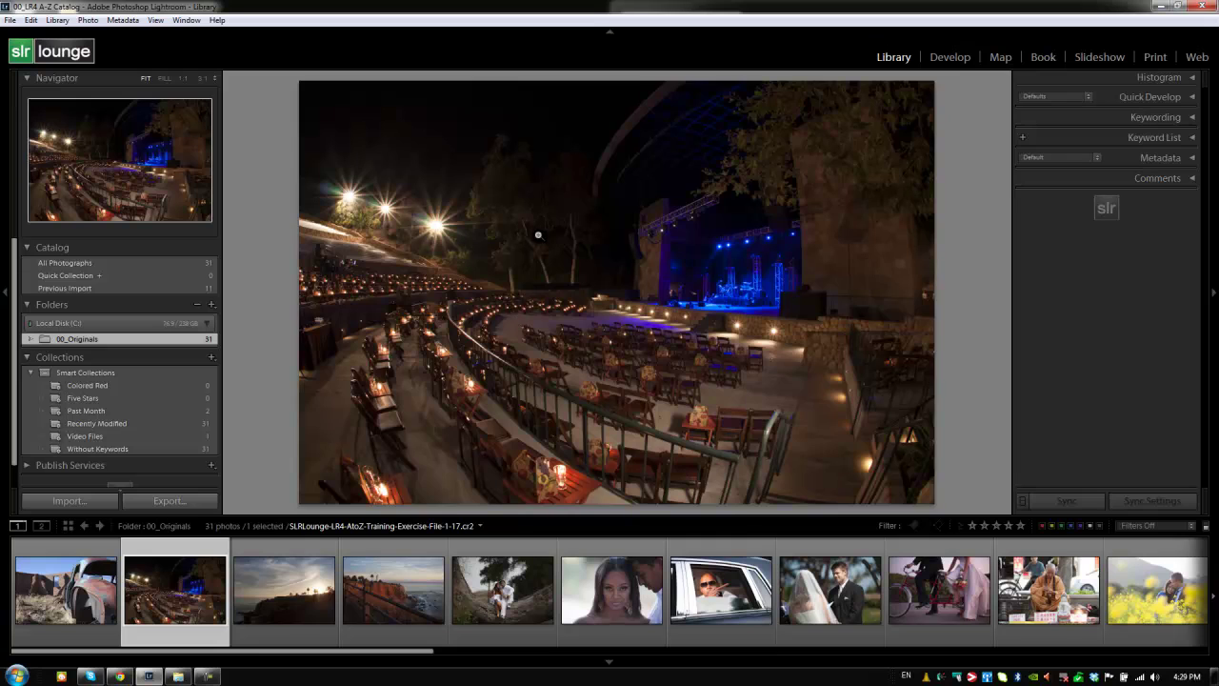
key("g")
left_click(435, 226)
left_click(877, 245, "shift")
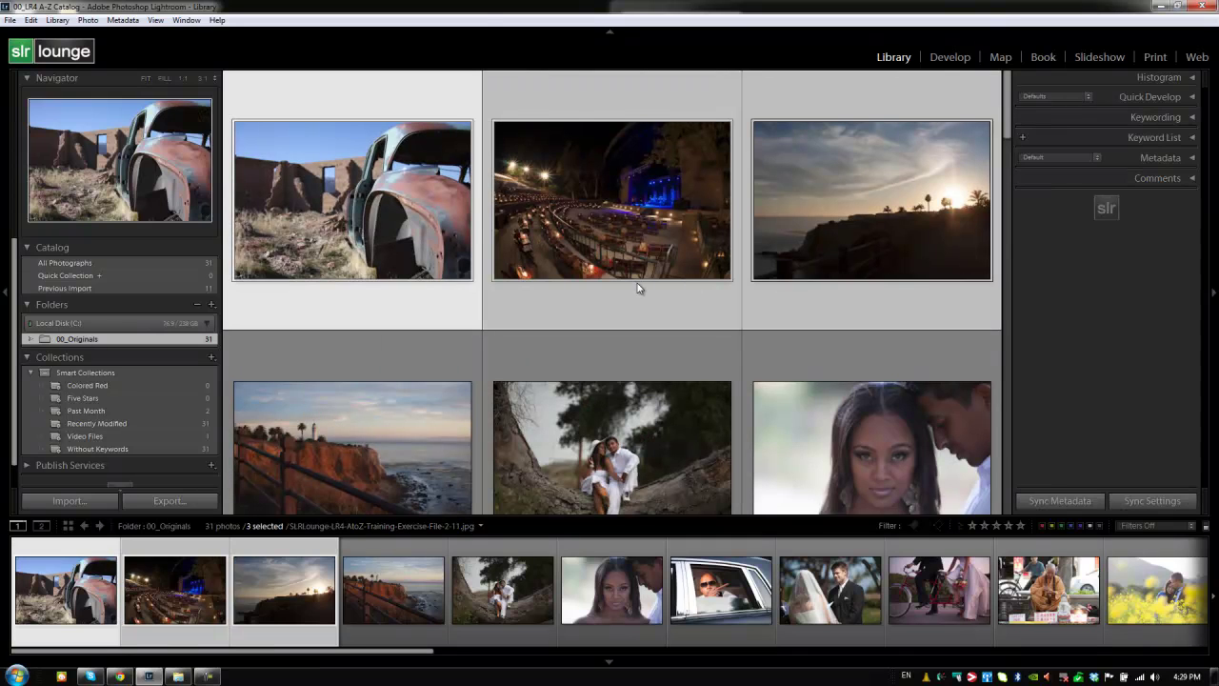
key("ctrl+bracketleft")
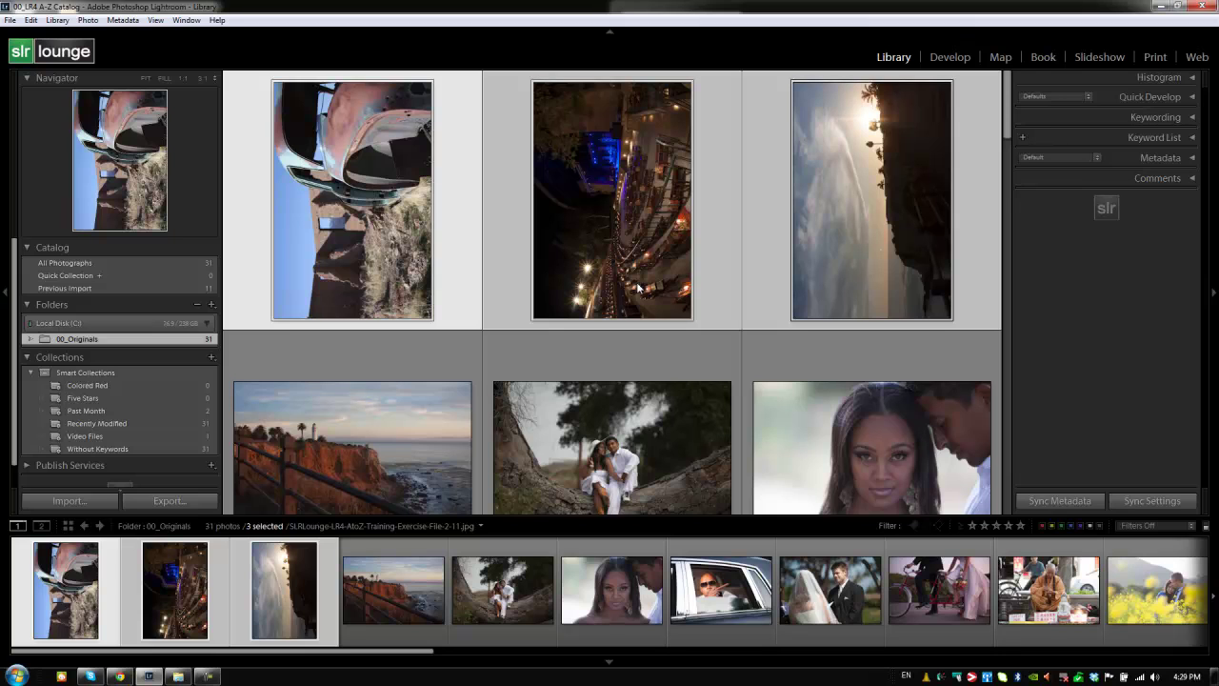
key("ctrl+bracketright")
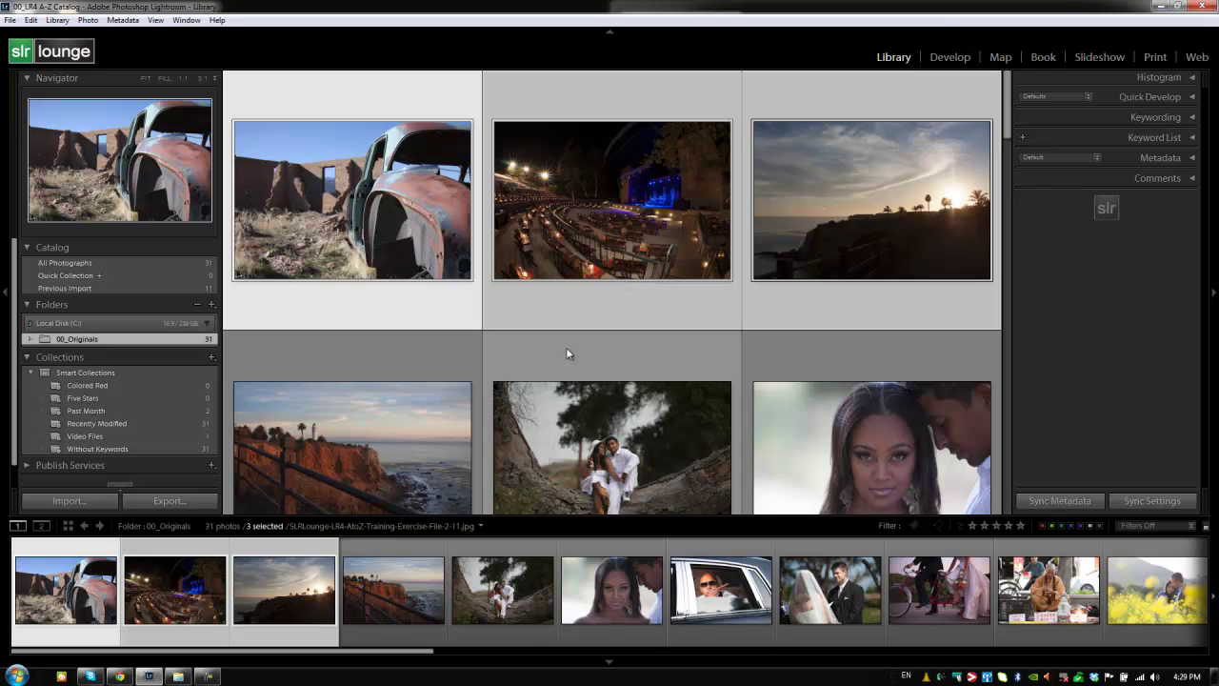
- Open the close-up portrait of the woman and man in Photoshop for editing and close the document there
left_click(851, 408)
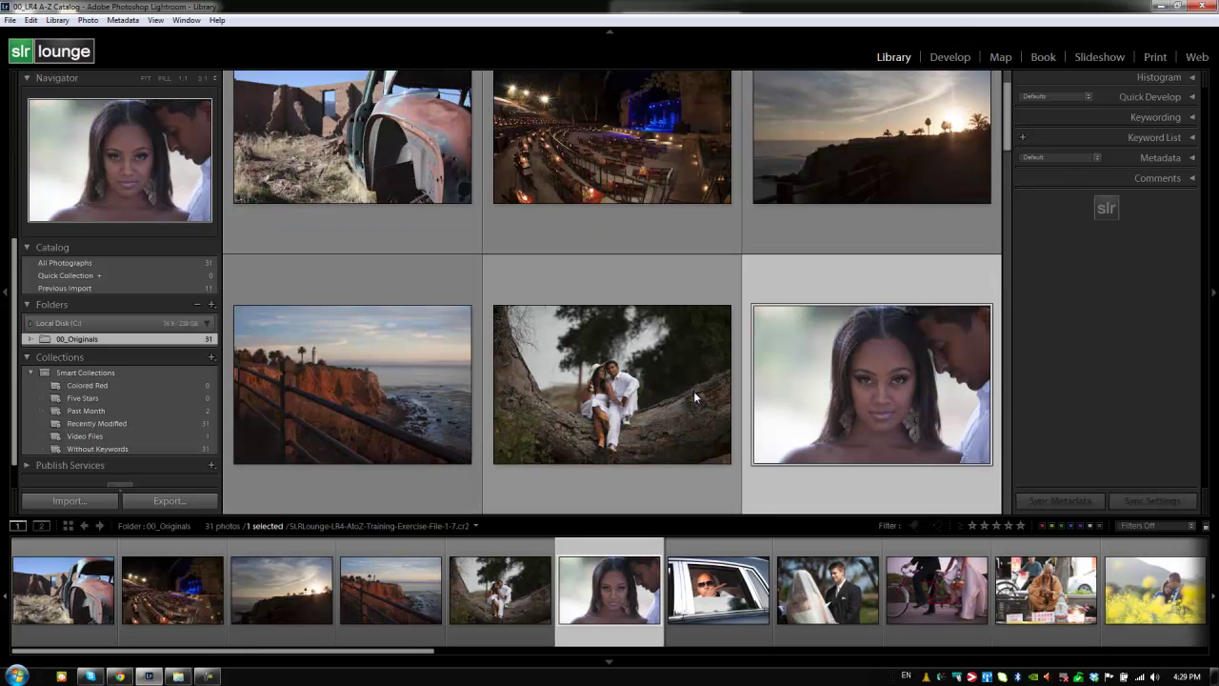
key("ctrl+e")
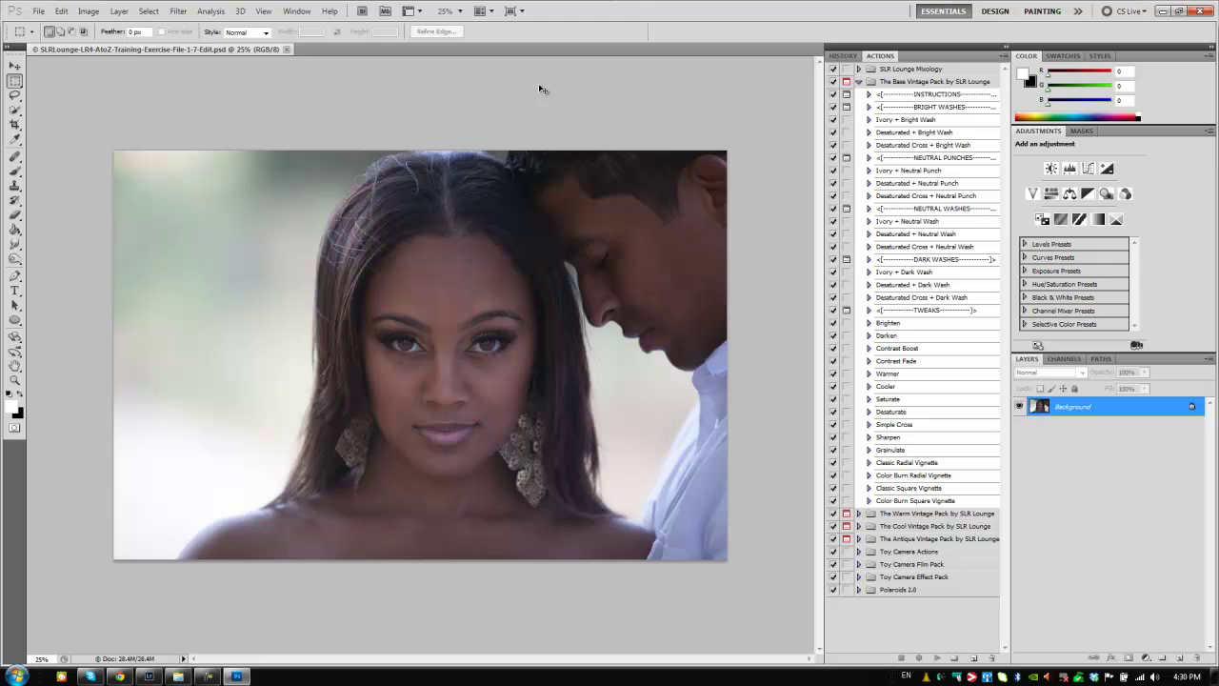
key("ctrl+w")
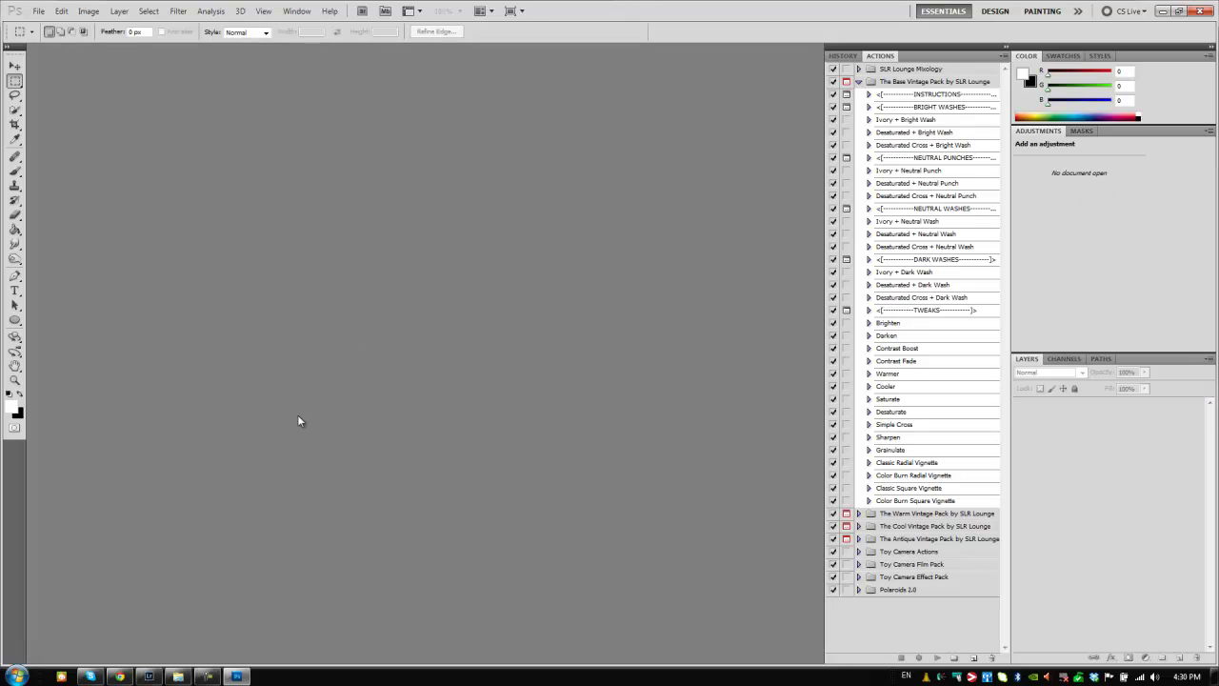
- Return to Lightroom and delete the portrait's edited PSD copy, SLRLounge-LR4-AtoZ-Training-Exercise-File-1-7-Edit.psd, from disk
left_click(149, 677)
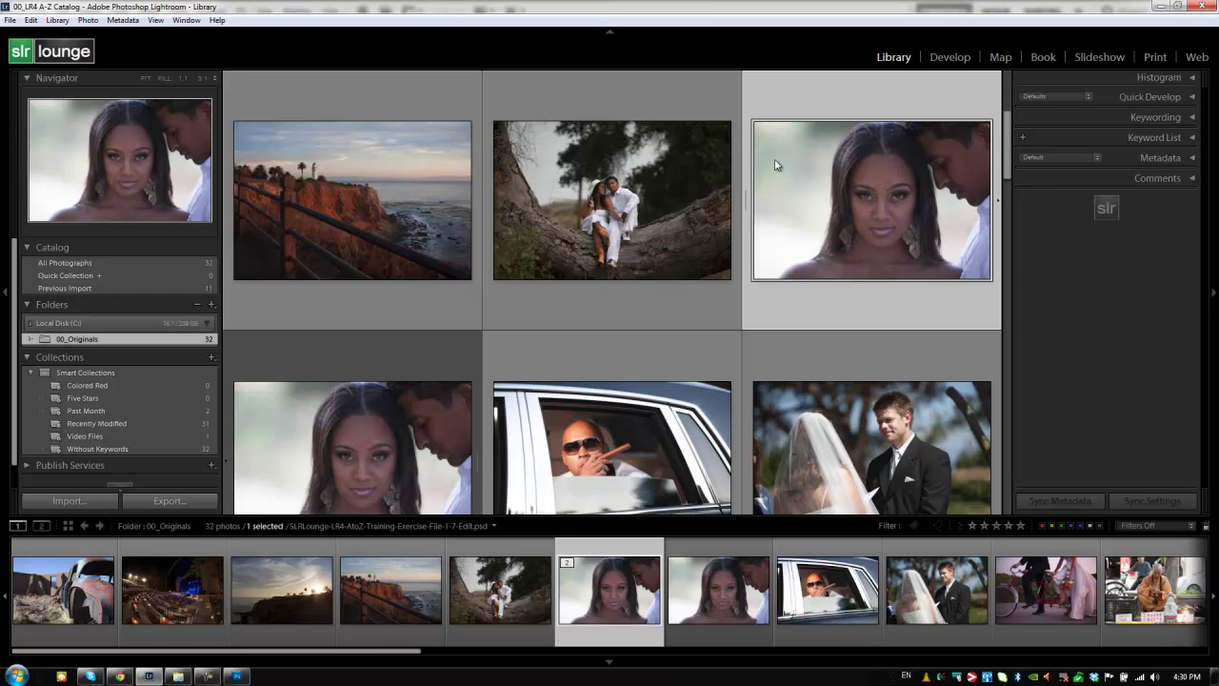
key("Delete")
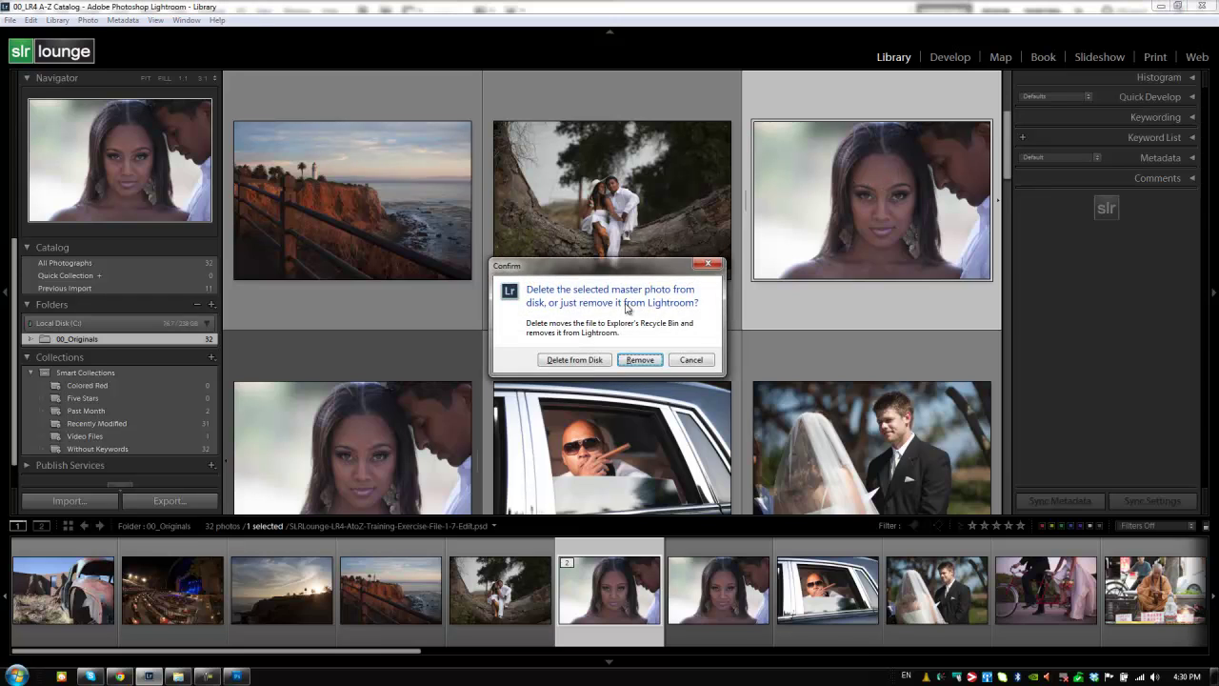
left_click(575, 360)
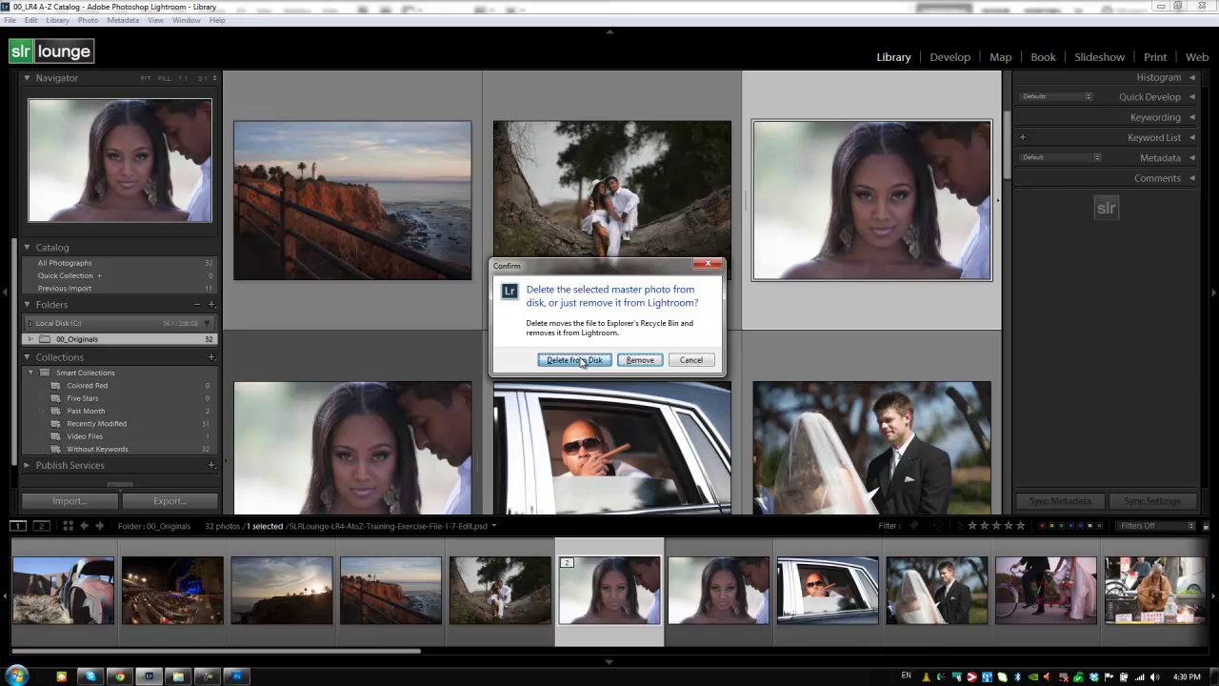